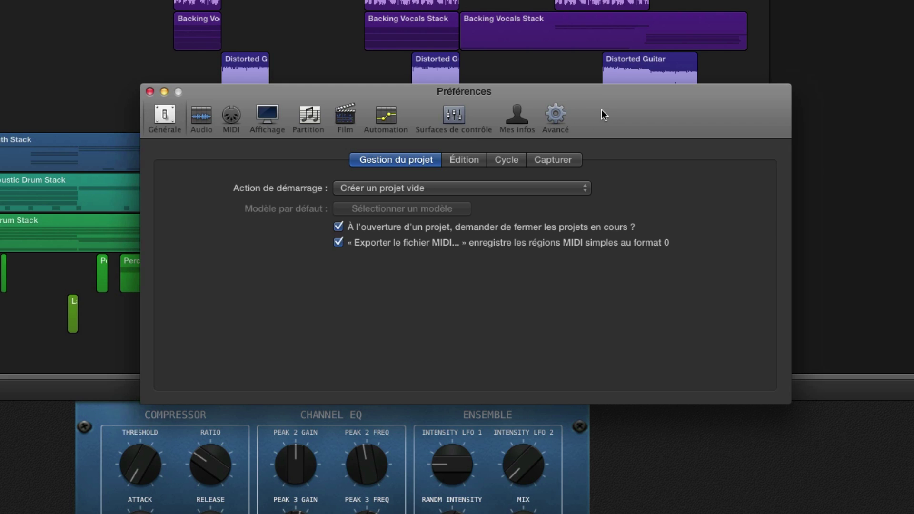
Disable the option to show advanced tools in the Avancé preferences and close the Préférences window.
left_click_drag(601, 110, 551, 62)
left_click(558, 118)
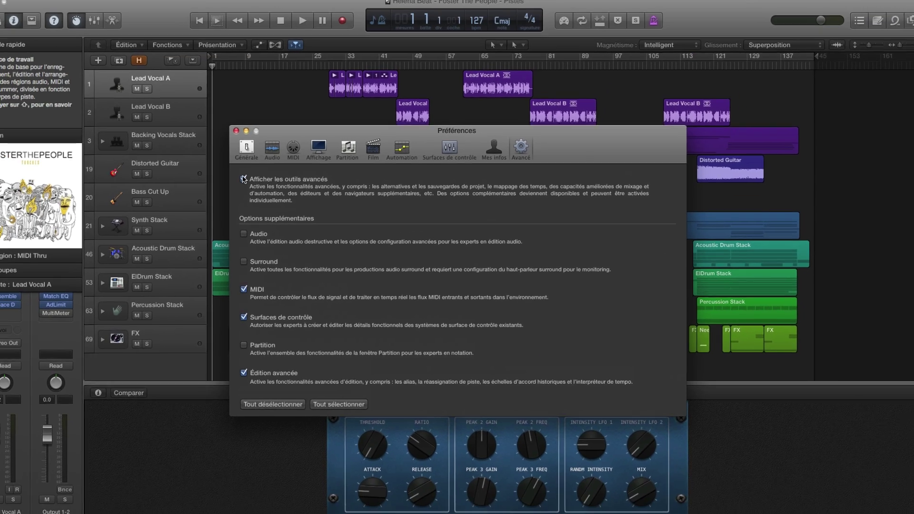
left_click(128, 105)
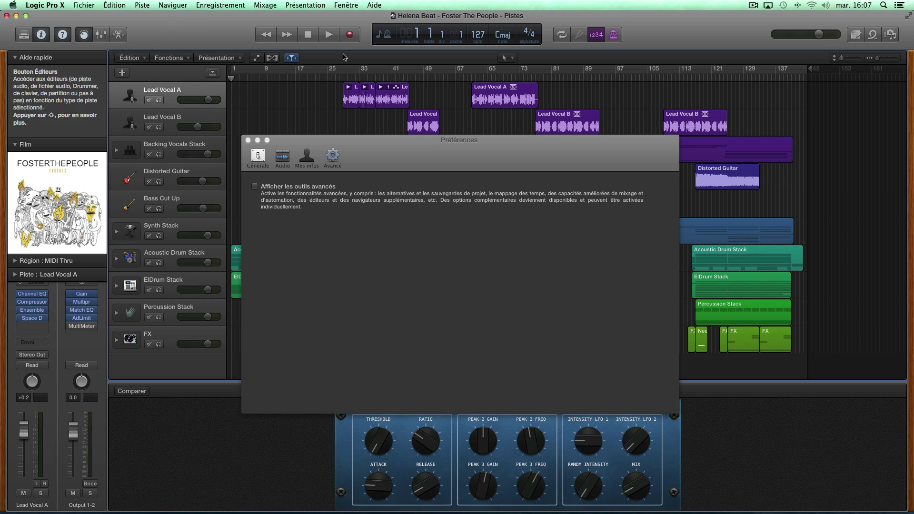
left_click(248, 141)
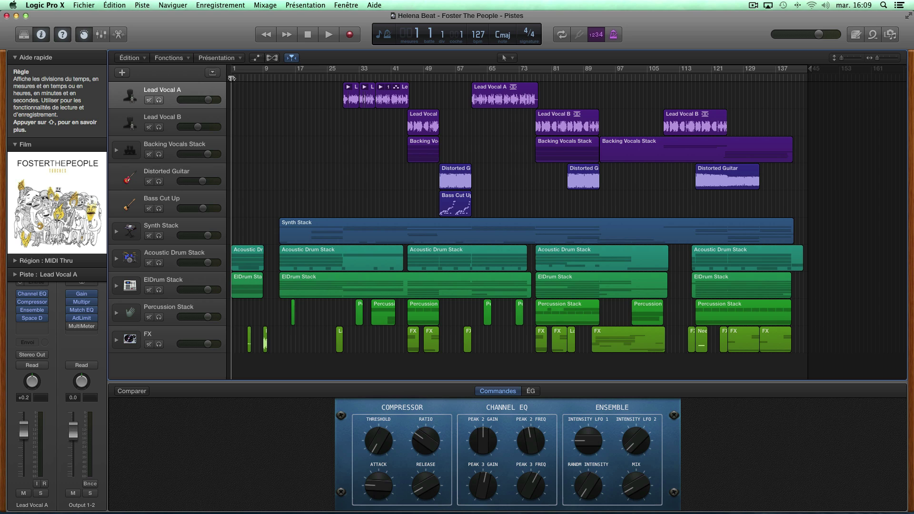
Move the playhead to bar 3, return it to the start, step it forward and back by bars, and place it at bar 6.
mouse_move(232, 79)
left_mouse_down()
mouse_move(284, 79)
mouse_move(239, 79)
left_mouse_up()
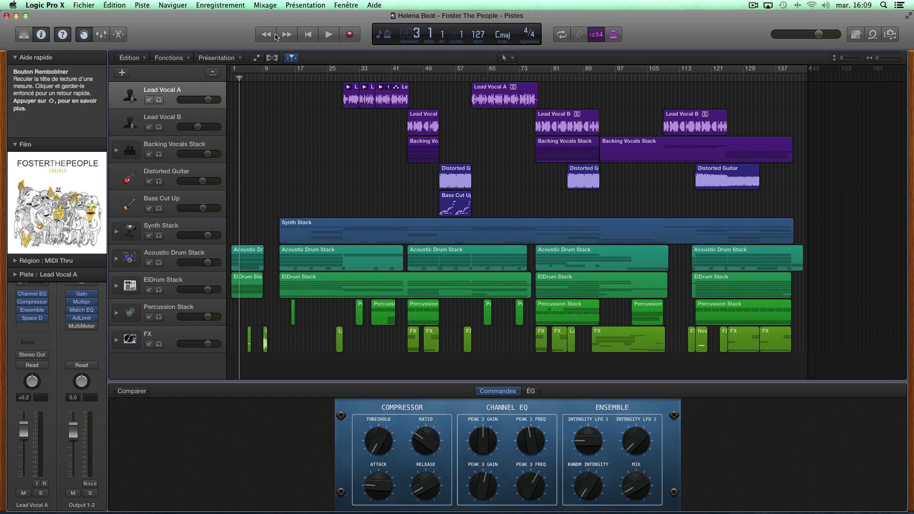
left_click(307, 35)
left_click(286, 35)
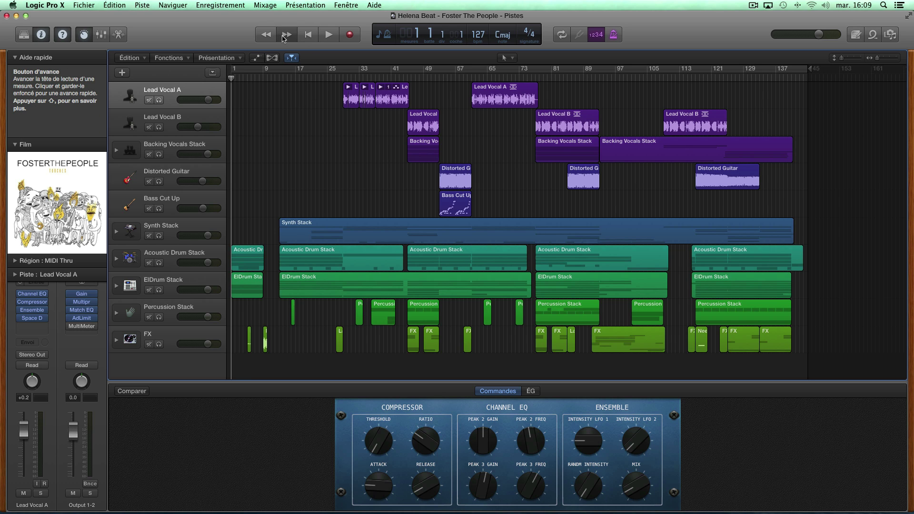
left_click(286, 36)
left_click(286, 35)
left_click(286, 35)
left_click(285, 35)
left_click(265, 34)
left_click(266, 35)
left_click(266, 34)
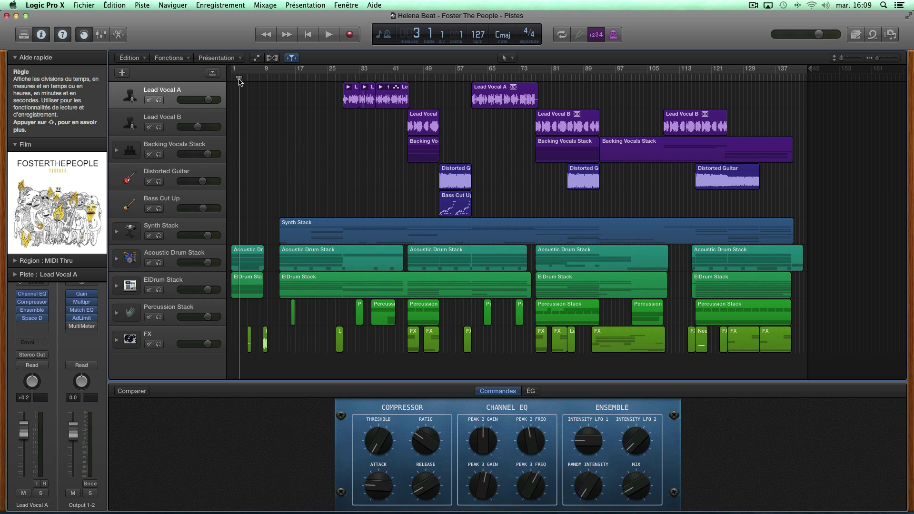
mouse_move(240, 80)
left_mouse_down()
mouse_move(402, 81)
mouse_move(254, 81)
left_mouse_up()
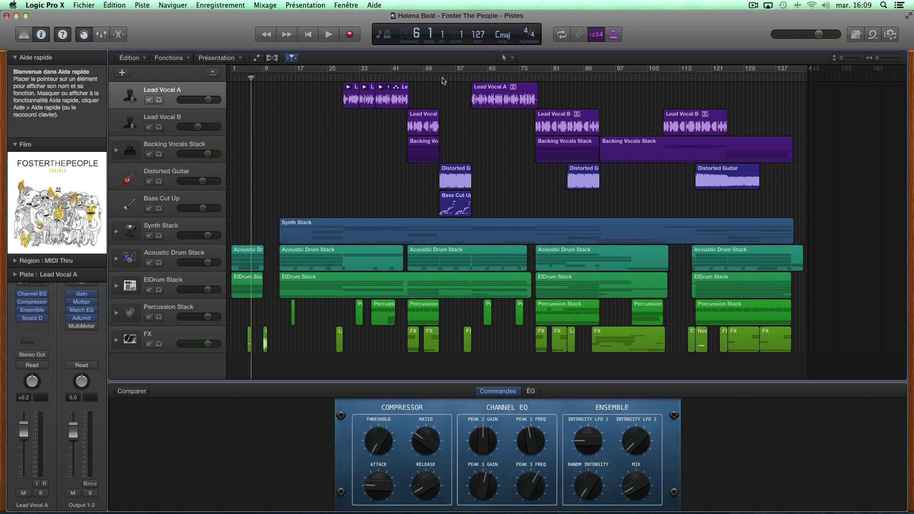
Try the LCD's musical-note Temps display mode, which shows position only, and restore the Temps et projet mode.
left_click(387, 37)
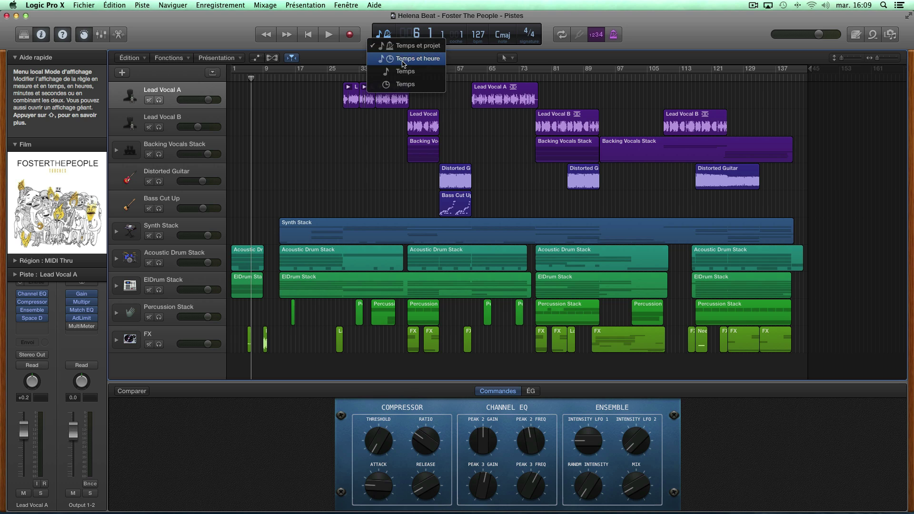
left_click(430, 48)
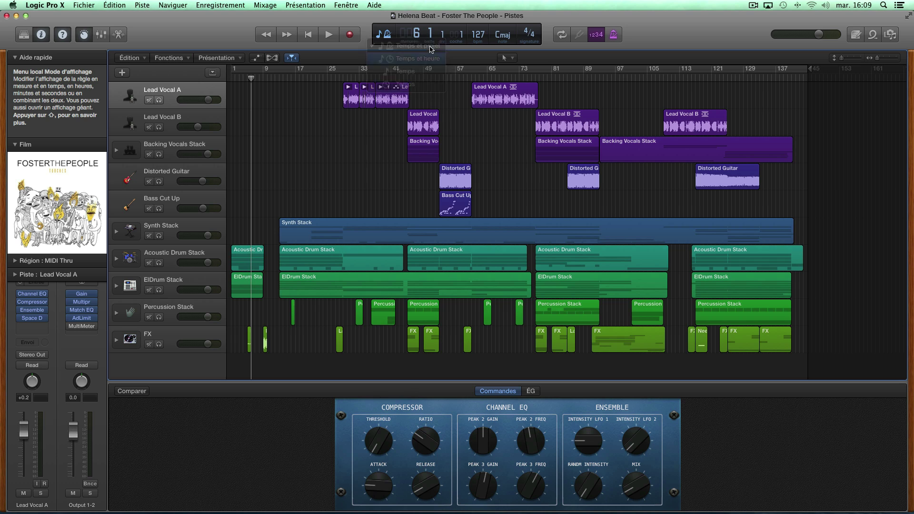
left_click(387, 37)
left_click(405, 58)
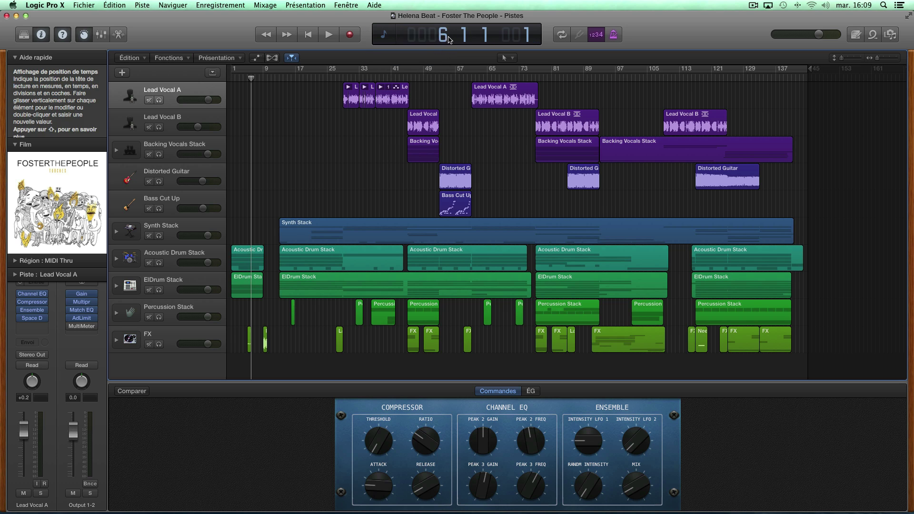
left_click(389, 44)
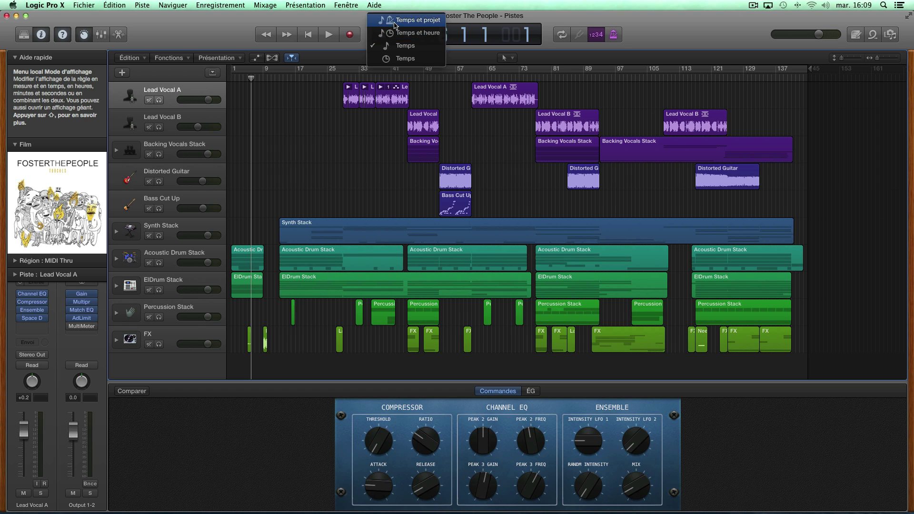
left_click(396, 21)
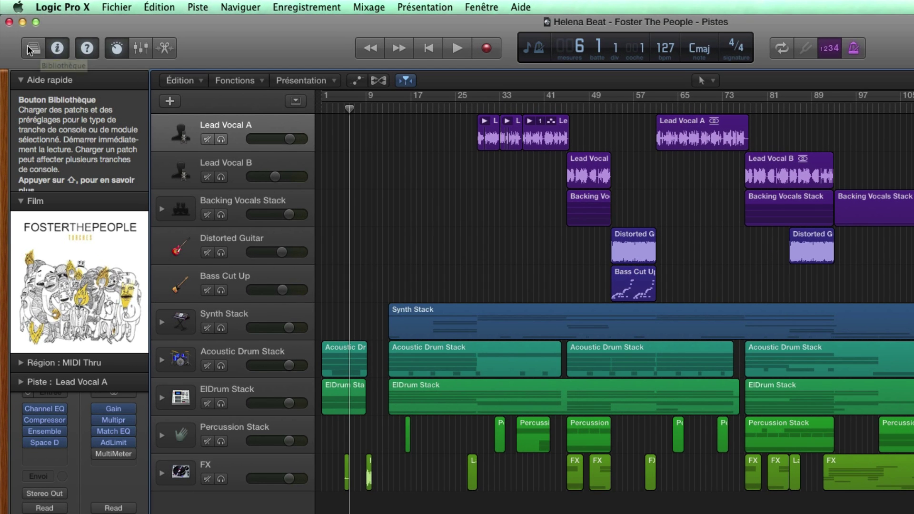
Show the Library for Lead Vocal A and look through the Drums and Percussion, Voice, Performance Patches and Studio Instruments categories.
left_click(33, 48)
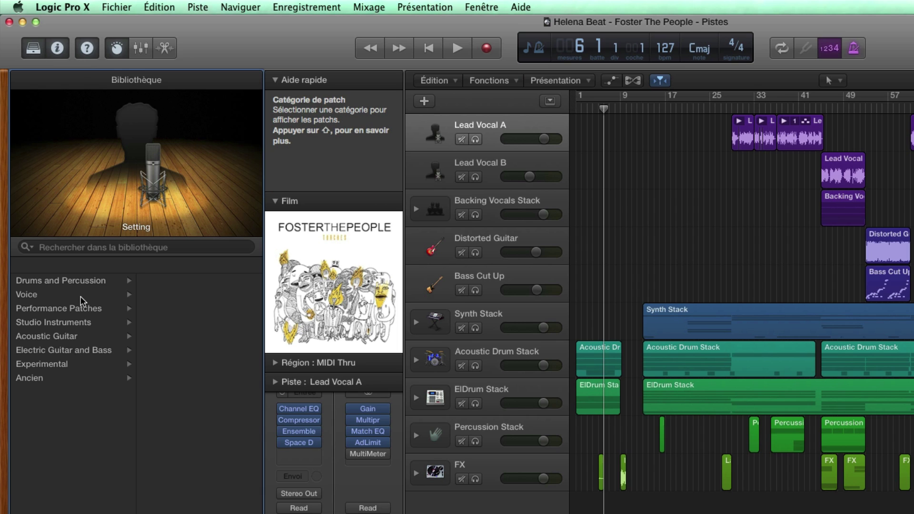
left_click(51, 282)
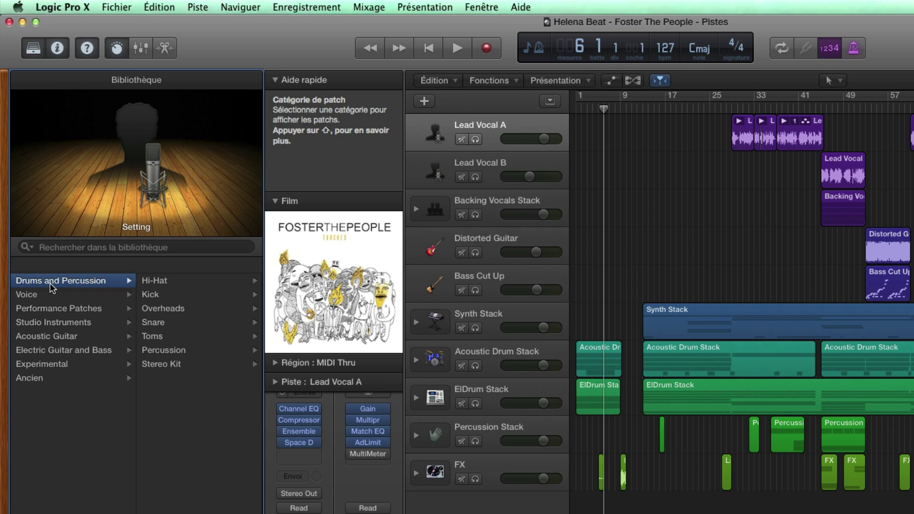
left_click(40, 298)
left_click(39, 307)
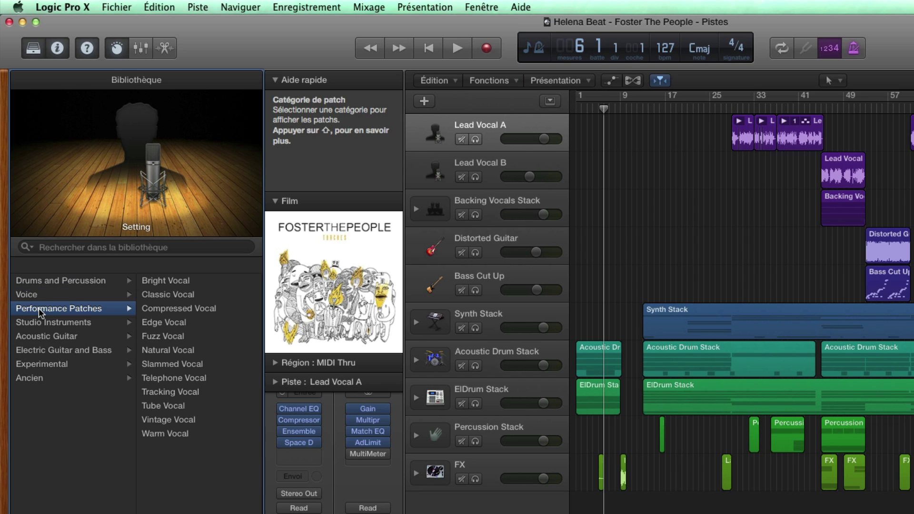
left_click(64, 322)
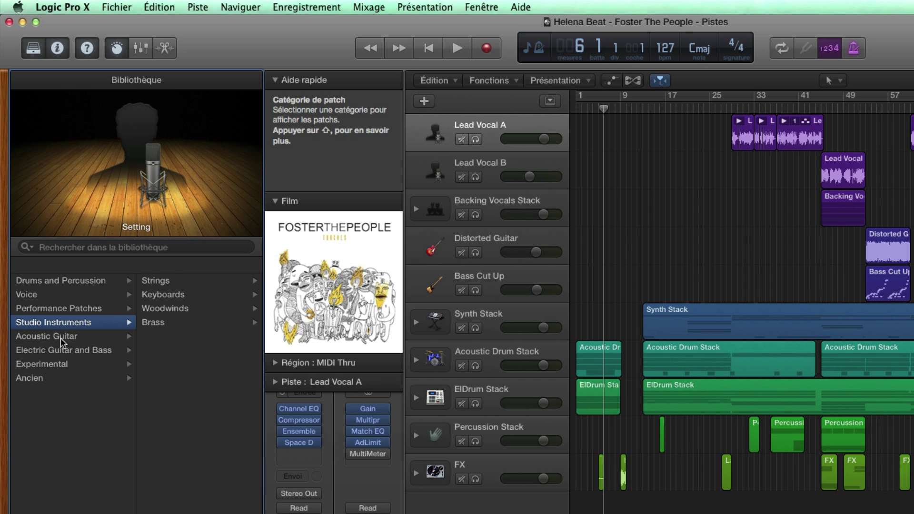
Browse the Strings, Keyboards, Woodwinds and Brass groups within the Studio Instruments category.
left_click(153, 280)
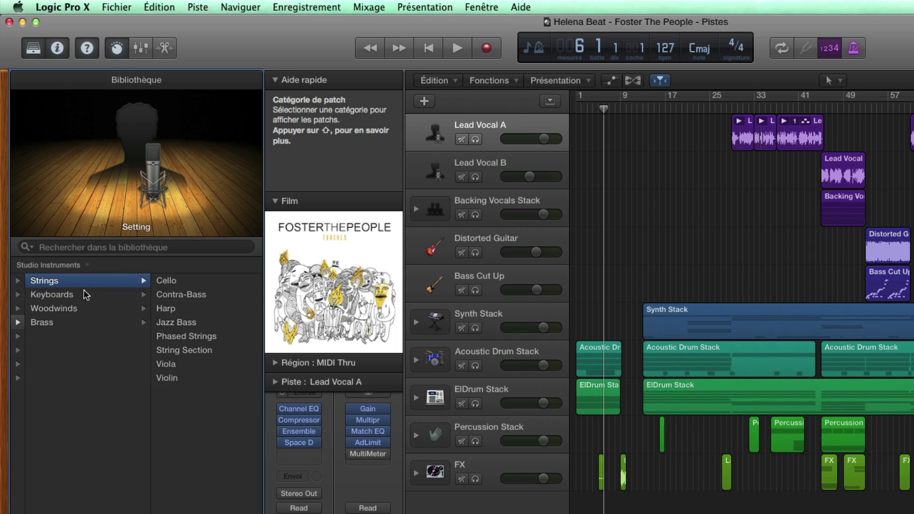
left_click(86, 294)
left_click(71, 308)
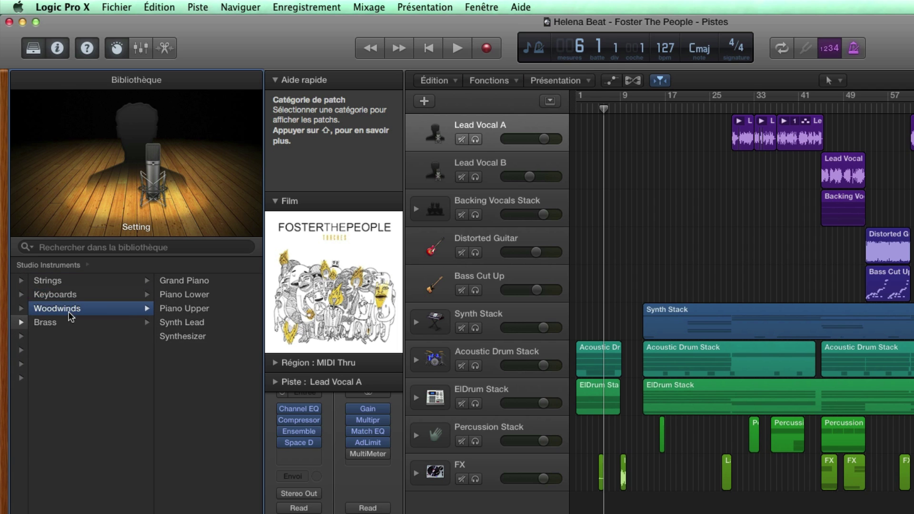
left_click(55, 323)
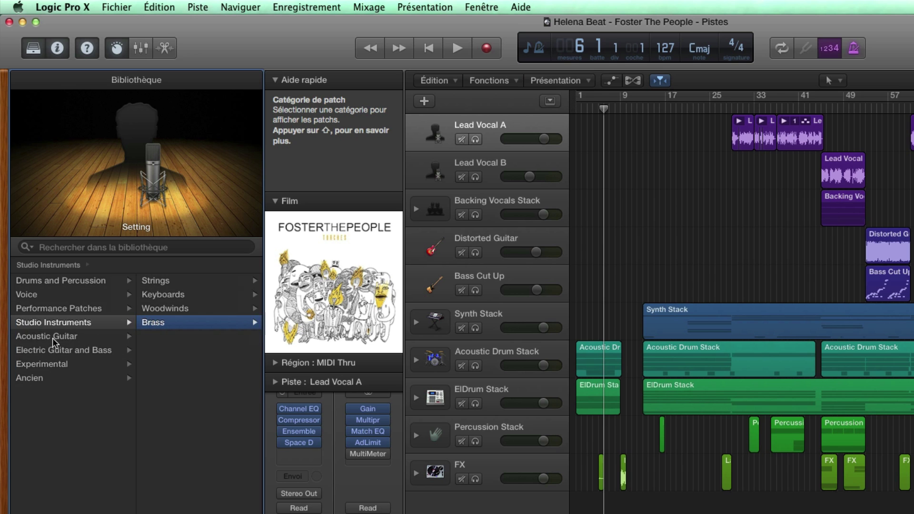
Look through the Acoustic Guitar, Electric Guitar and Bass, Experimental and Ancien patch categories.
left_click(54, 338)
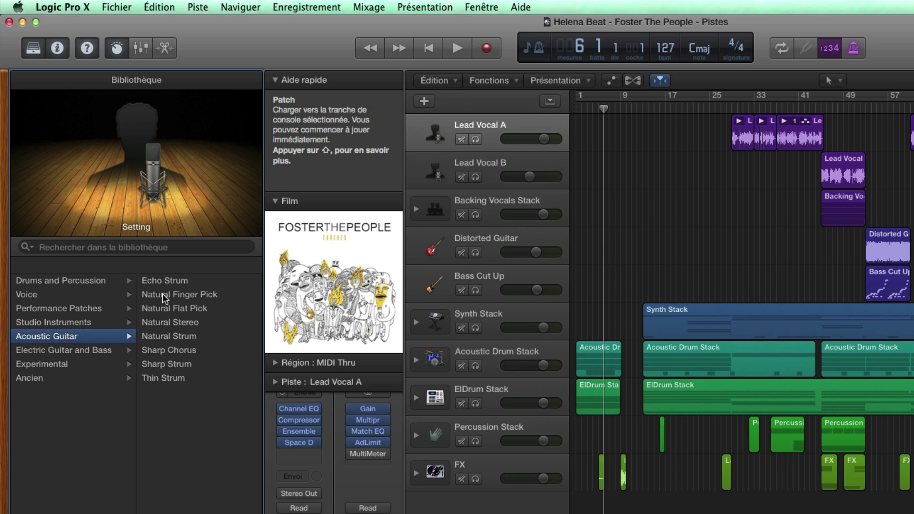
left_click(49, 351)
left_click(45, 364)
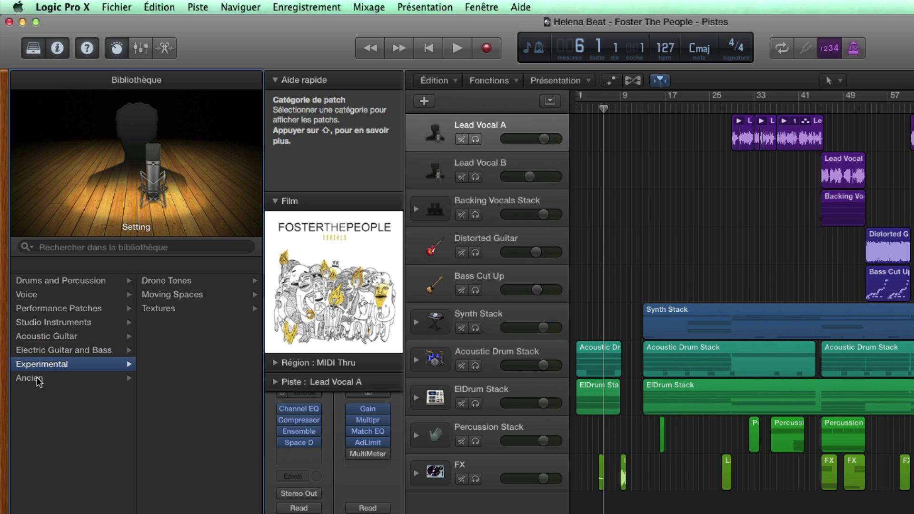
left_click(85, 376)
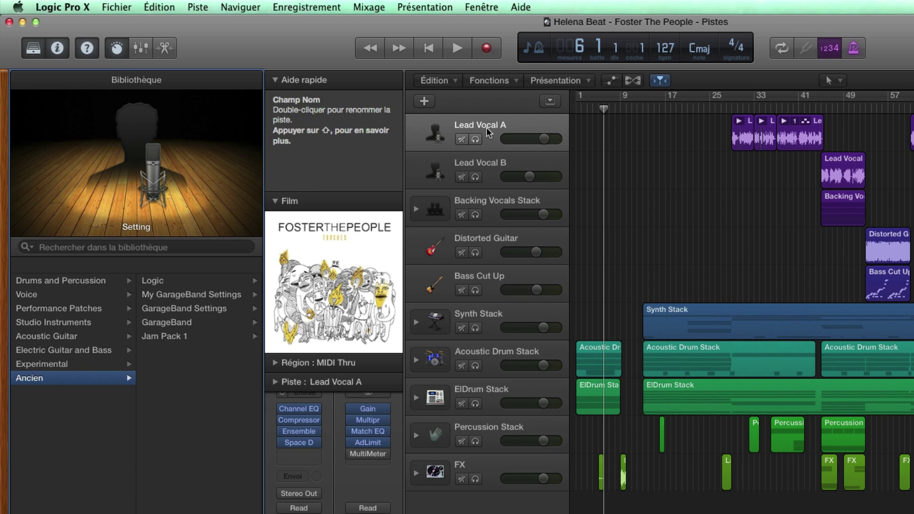
Select the ElDrum Stack track and browse its effect patch categories from Multi-FX to Stereo Imaging, including the Library's search field.
left_click(487, 354)
left_click(489, 386)
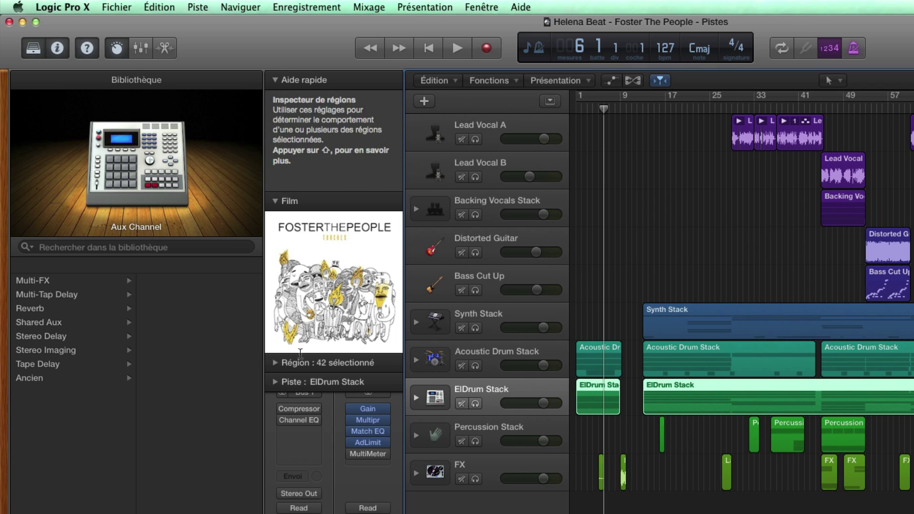
left_click(54, 282)
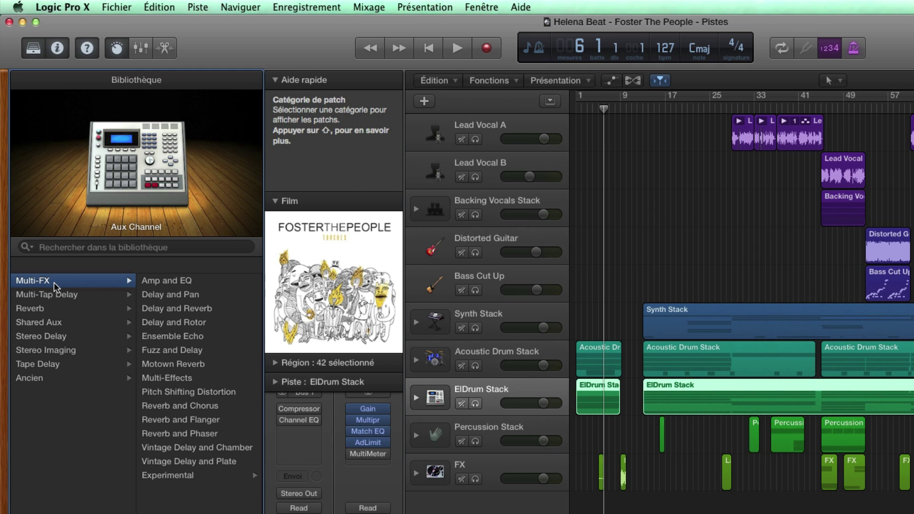
left_click(78, 295)
left_click(76, 309)
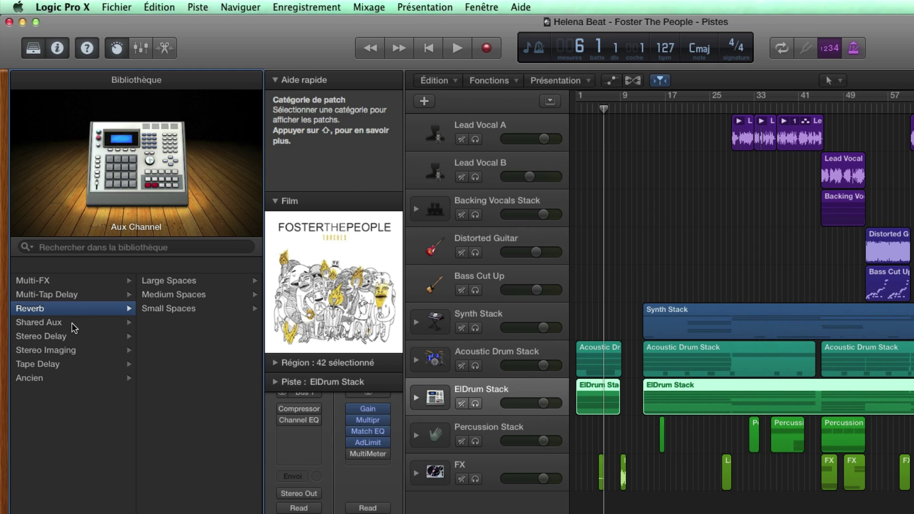
left_click(76, 324)
left_click(75, 336)
left_click(74, 351)
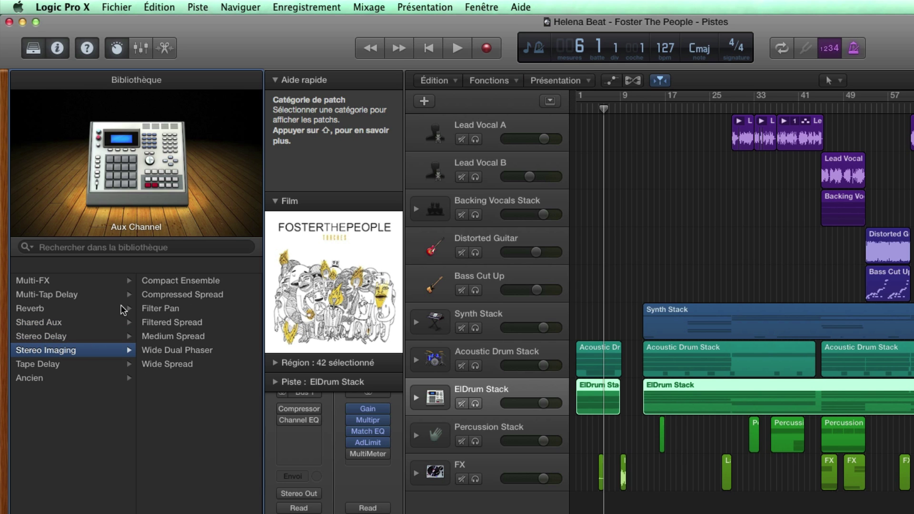
left_click(106, 246)
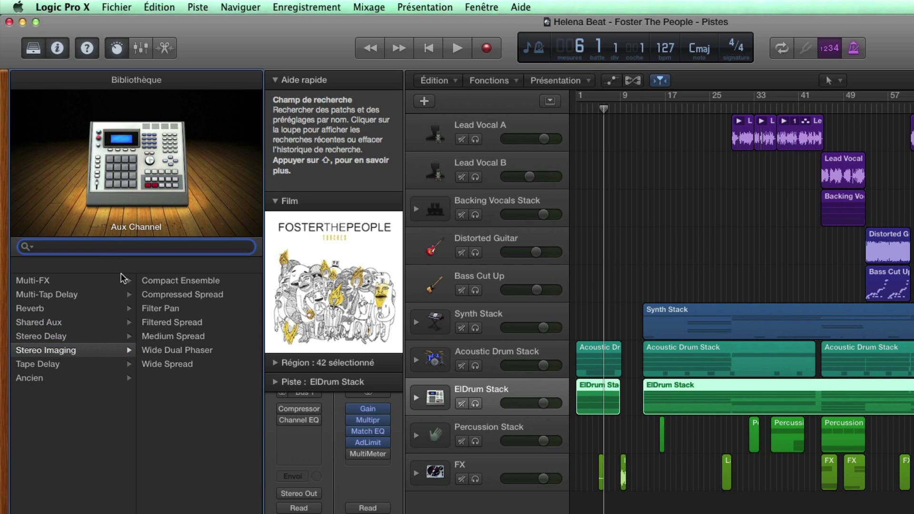
Check the Library for Percussion Stack, and browse the Bass, Drum Kit, Drum Machine and Guitar categories for Bass Cut Up.
left_click(494, 431)
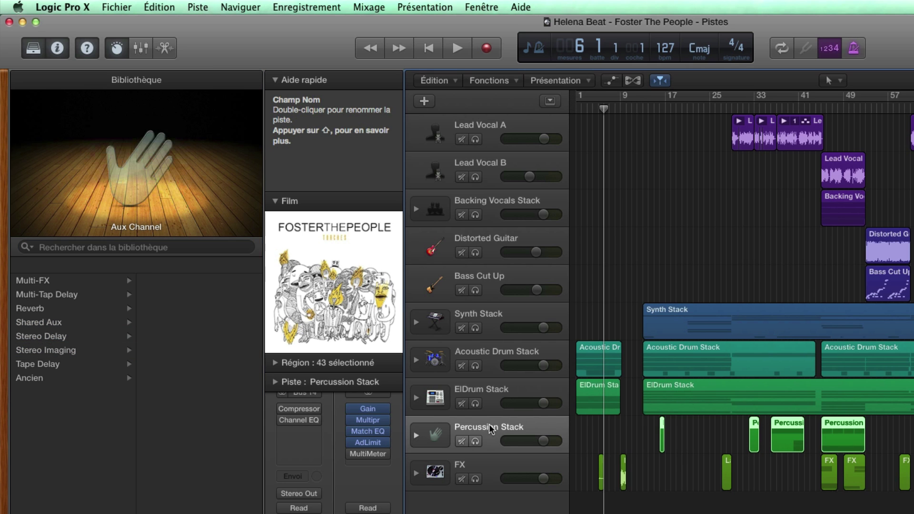
left_click(495, 280)
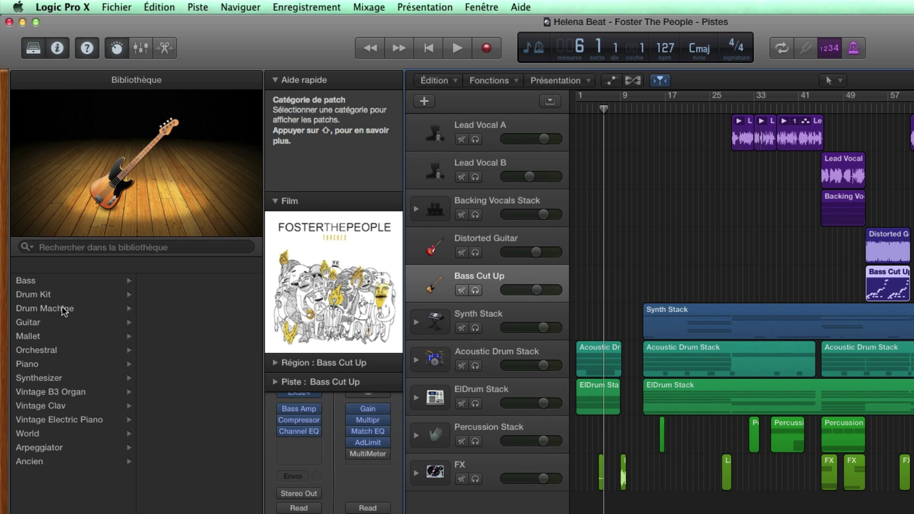
left_click(32, 281)
left_click(52, 295)
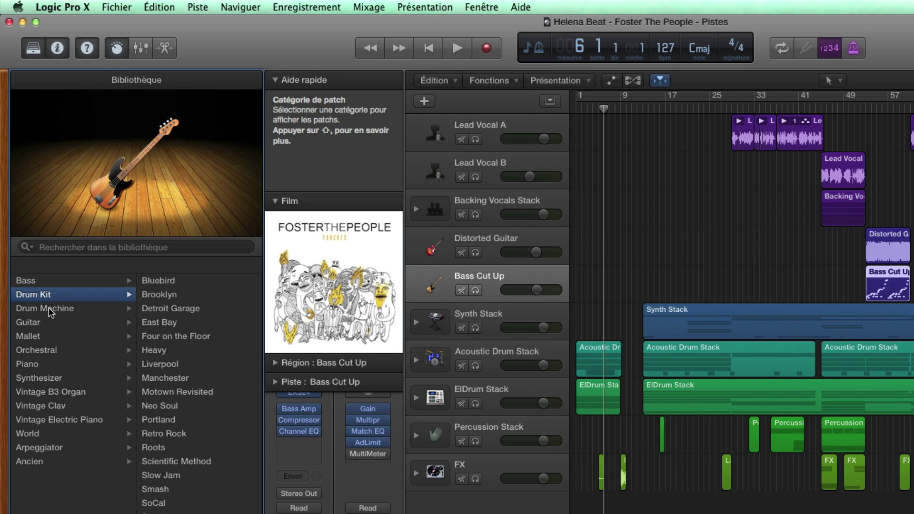
left_click(47, 308)
left_click(44, 322)
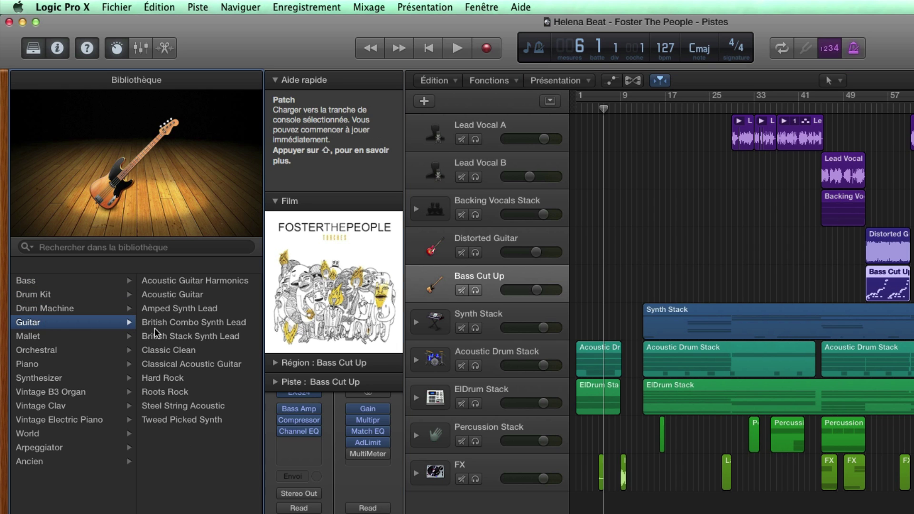
Browse the Mallet, Orchestral, Piano and Synthesizer categories, and list the Lead patches within Synthesizer.
left_click(42, 335)
left_click(45, 351)
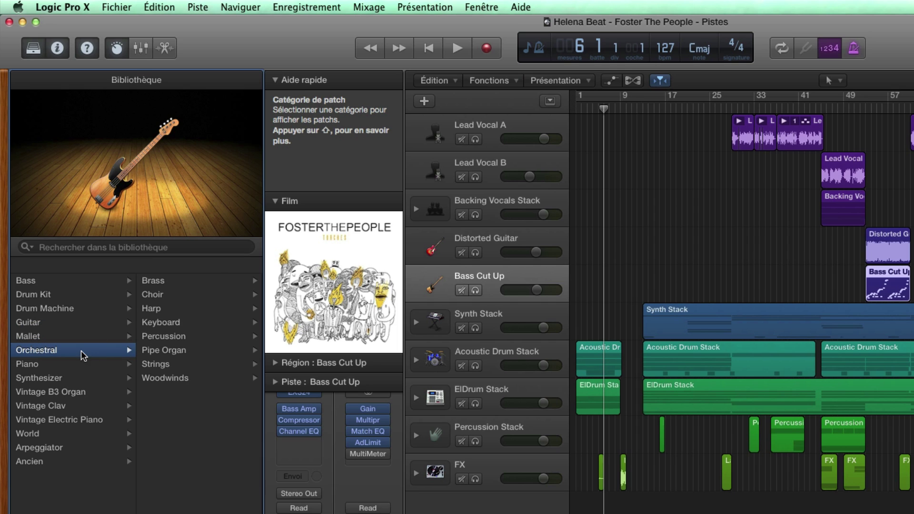
left_click(44, 363)
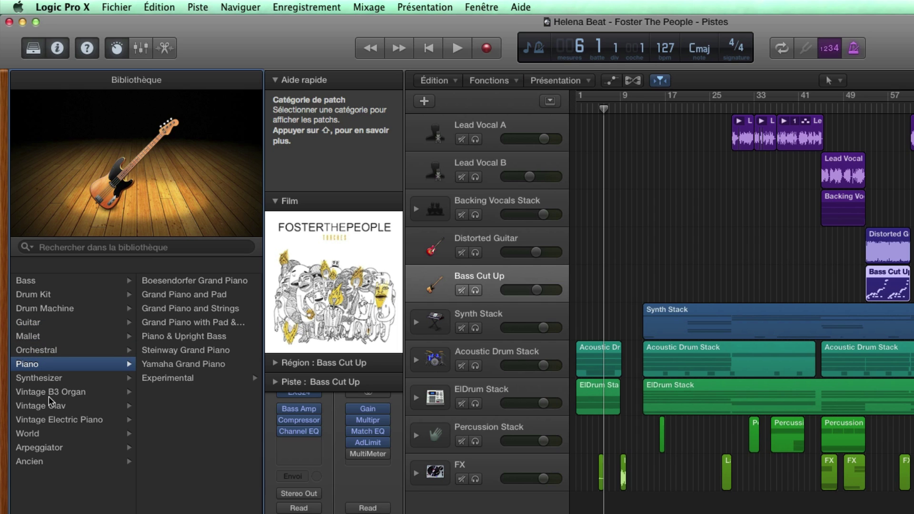
left_click(48, 380)
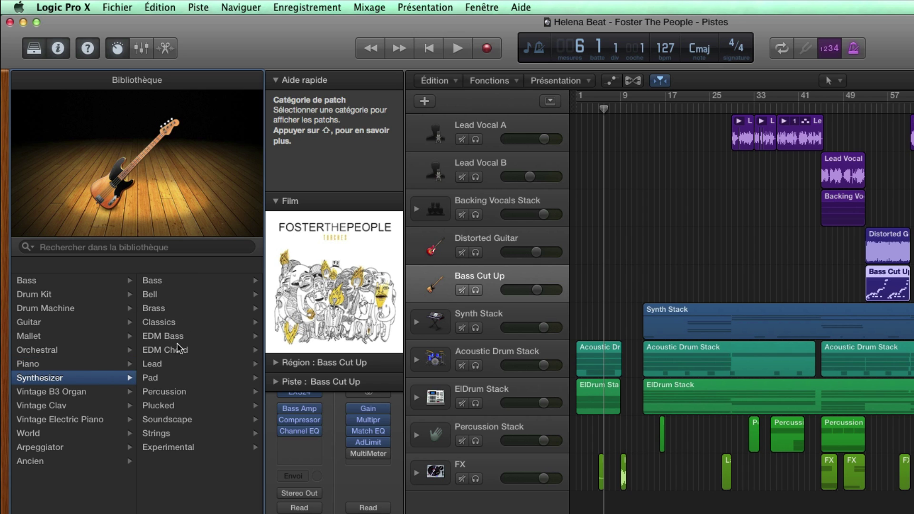
left_click(170, 363)
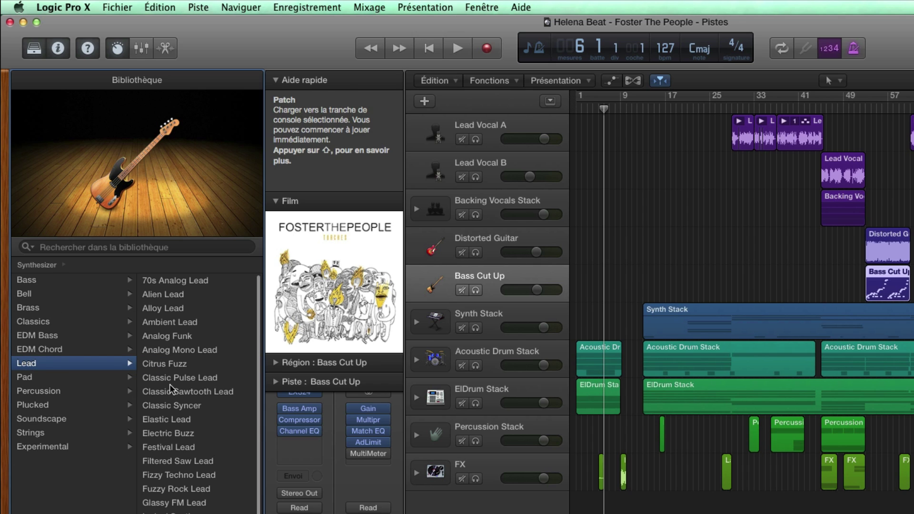
Browse the synthesizer Pad category and the Vintage B3 Organ, Vintage Clav, Vintage Electric Piano and World patch categories.
left_click(71, 378)
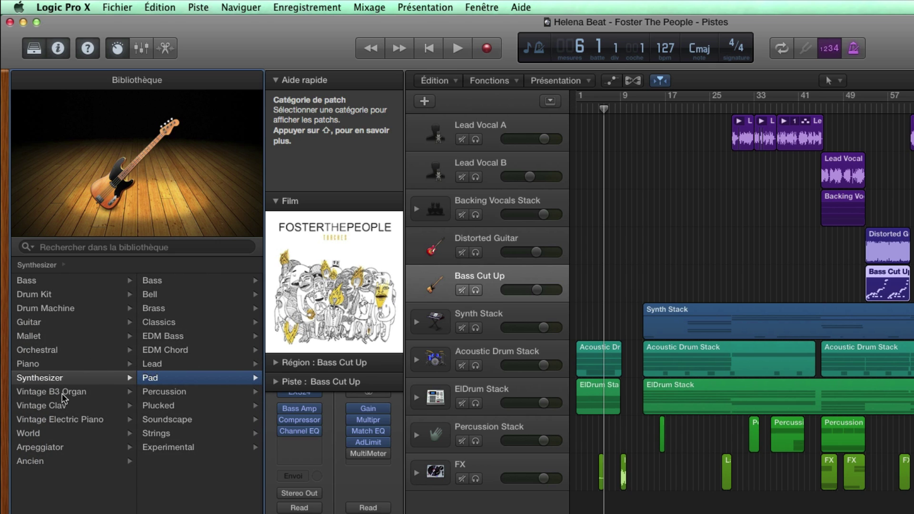
left_click(78, 392)
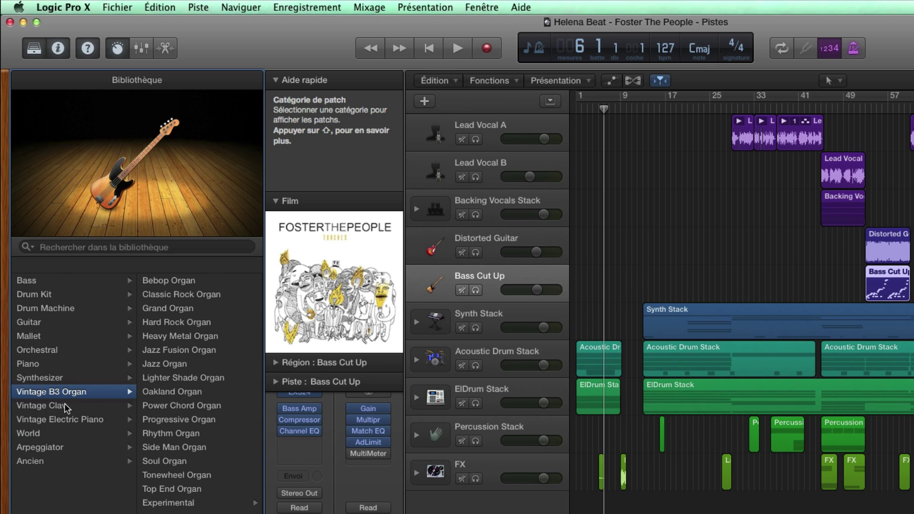
left_click(64, 404)
left_click(70, 419)
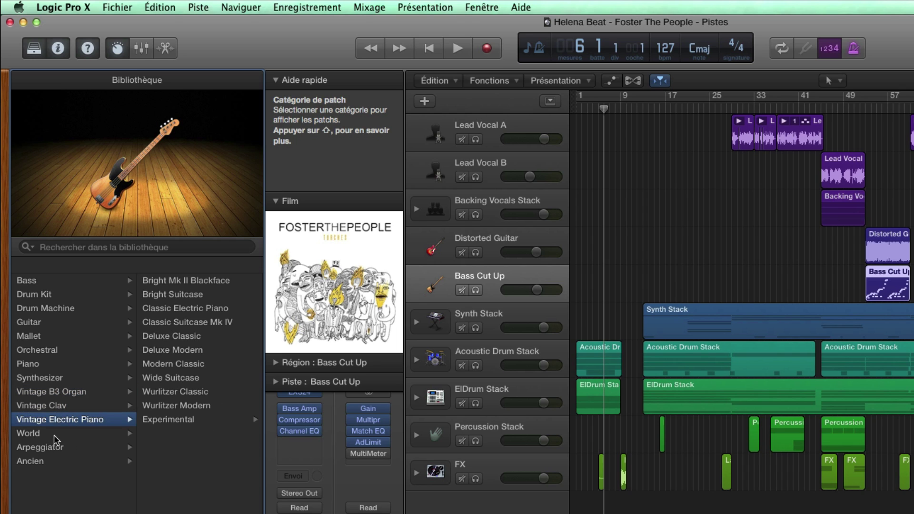
left_click(56, 434)
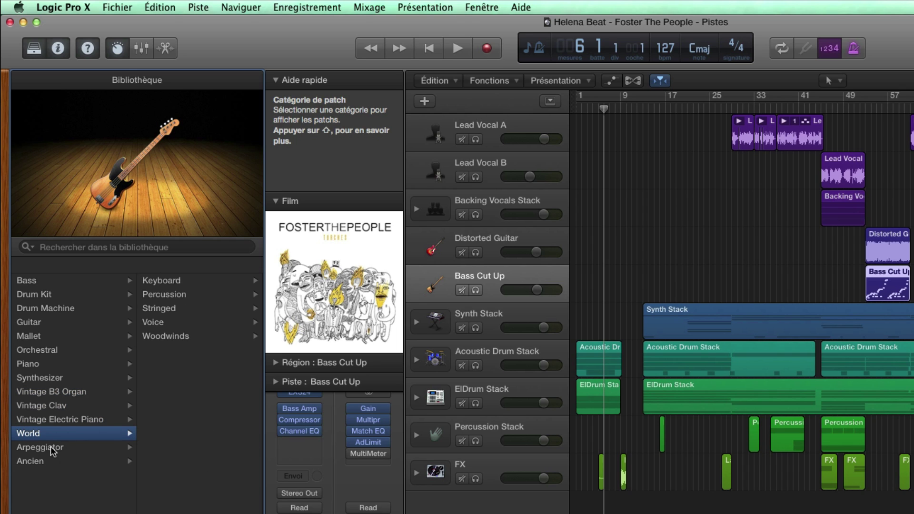
Browse the Arpeggiator category, listing its Acoustic and Synth Basics patches.
left_click(54, 451)
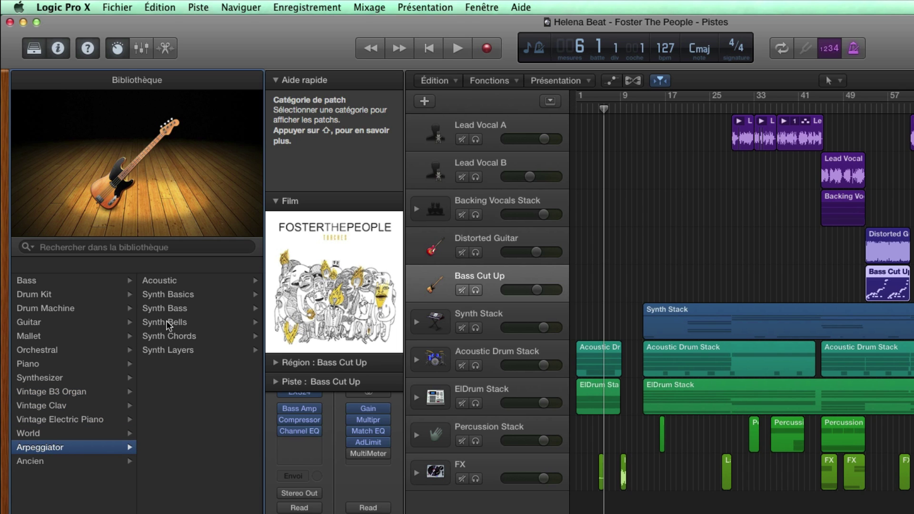
left_click(162, 282)
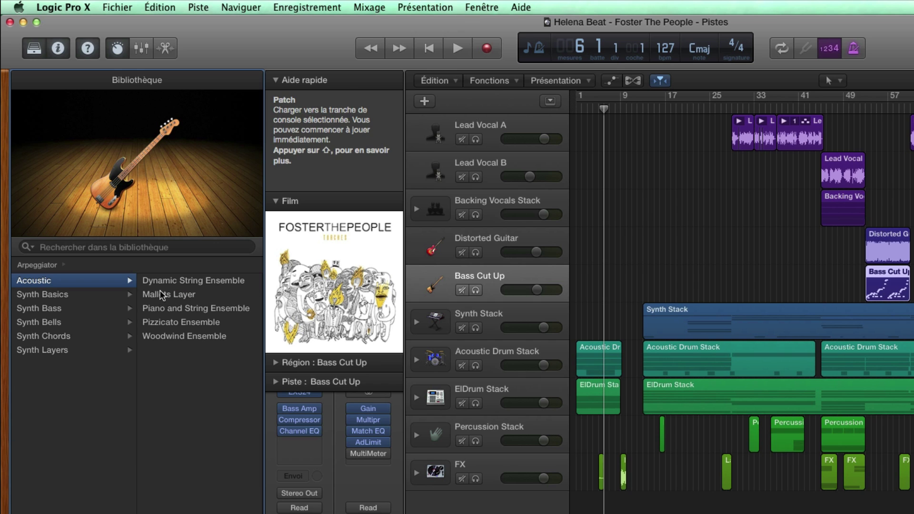
left_click(97, 297)
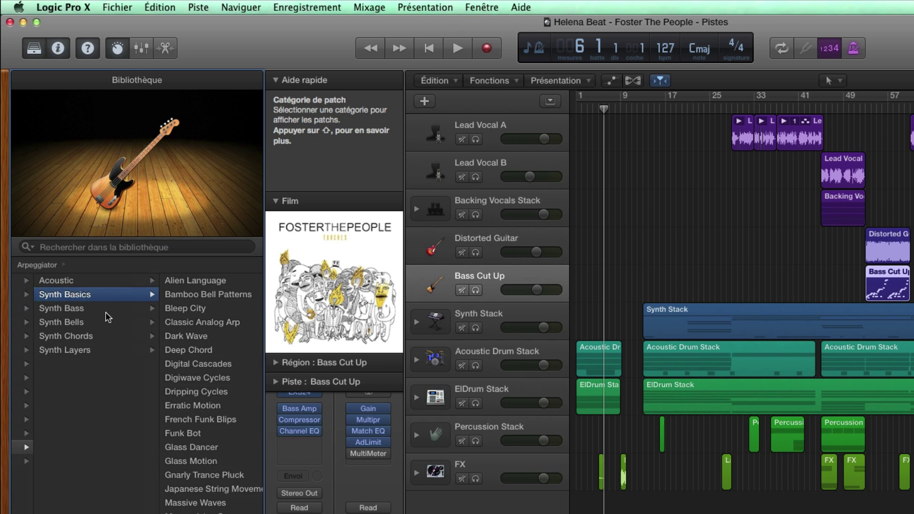
scroll(106, 314, "left", 5)
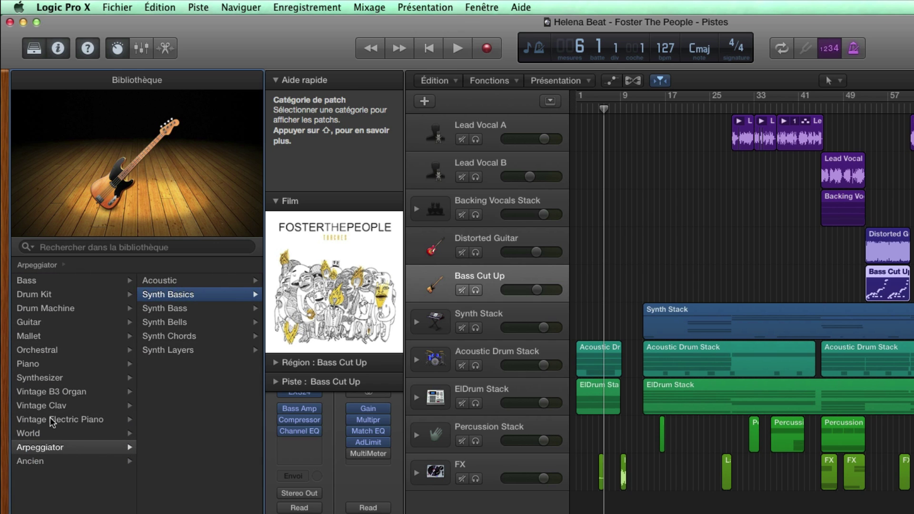
Look through the Ancien category's GarageBand and Jam Pack collections, from Jam Pack 1 to Jam Pack World Music.
left_click(48, 461)
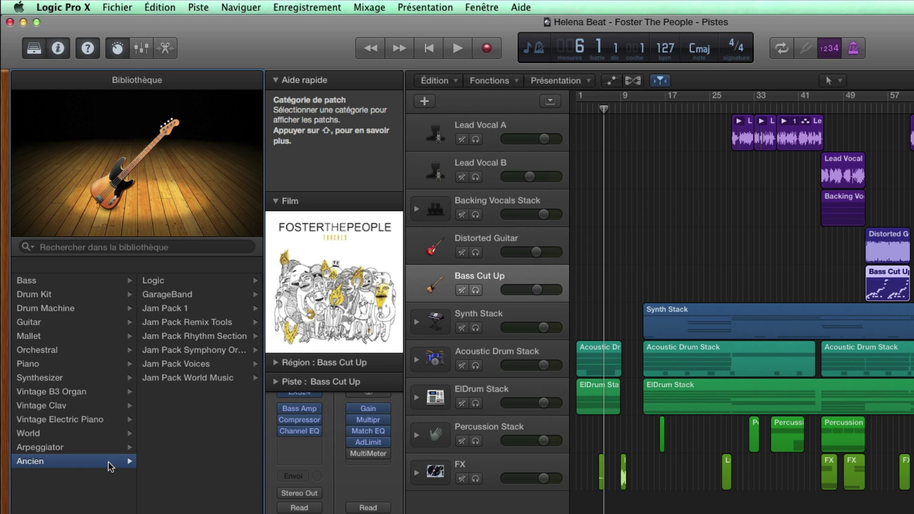
left_click(170, 294)
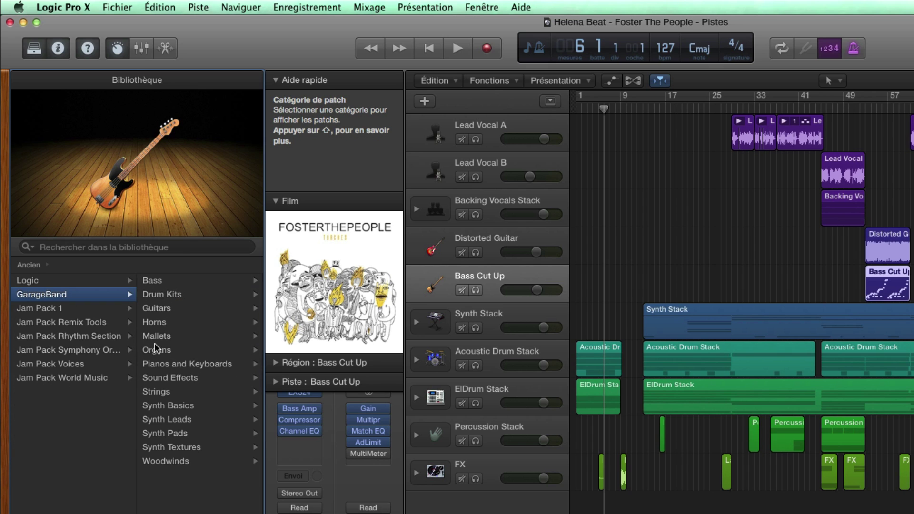
left_click(52, 309)
left_click(54, 322)
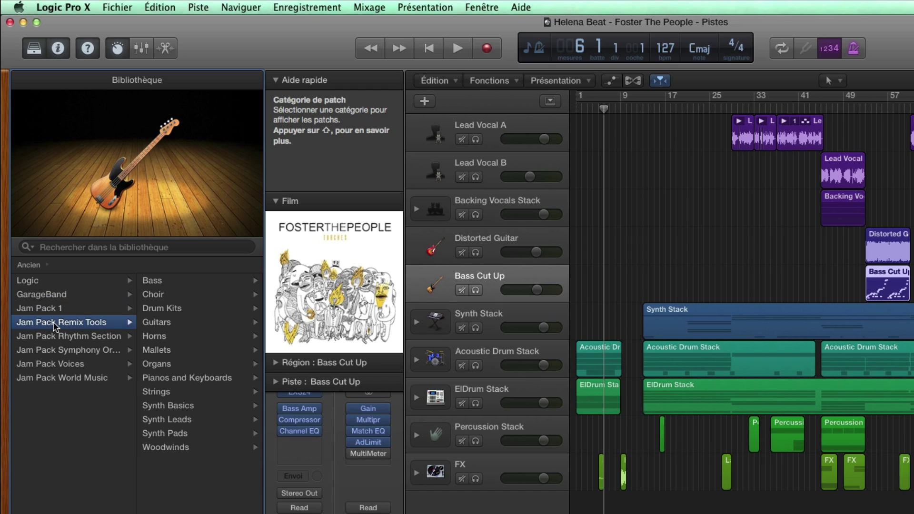
left_click(61, 336)
left_click(61, 350)
left_click(61, 364)
left_click(62, 376)
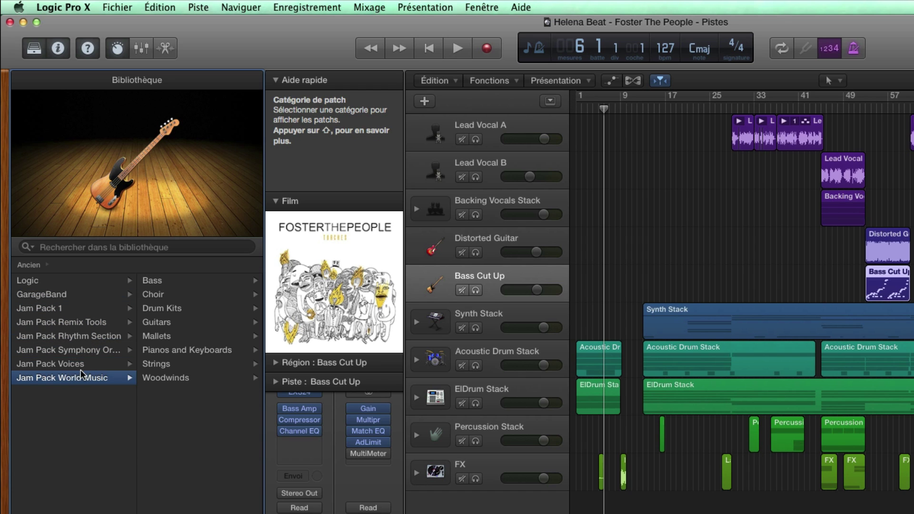
scroll(84, 368, "left", 3)
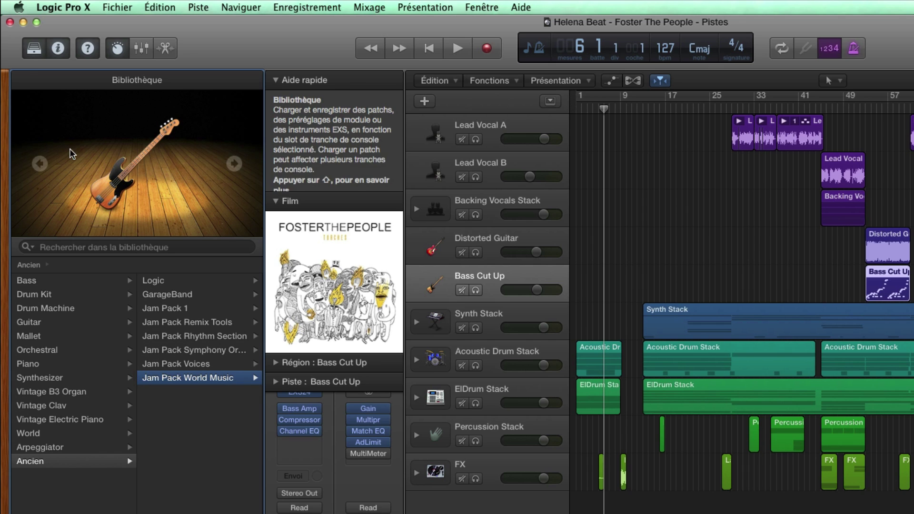
Search the Library for "lead", look through the matching patches, and clear the search.
left_click(57, 246)
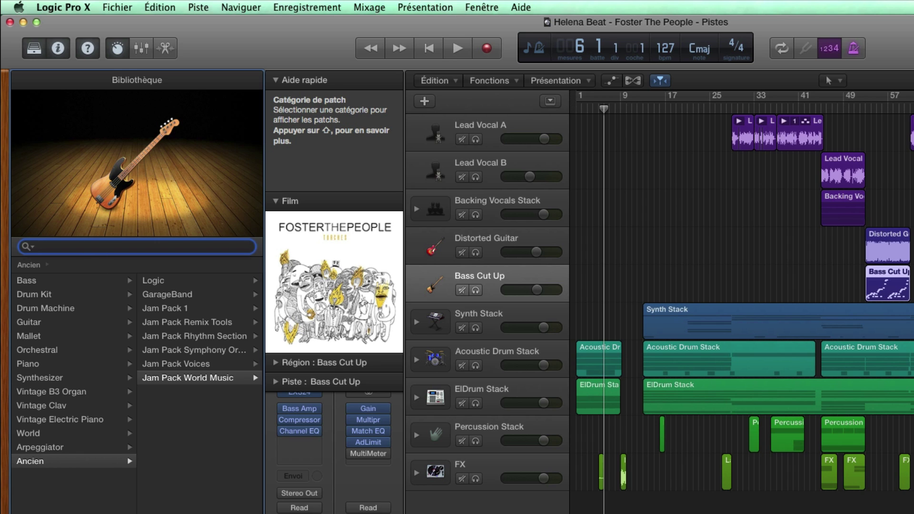
type("lead")
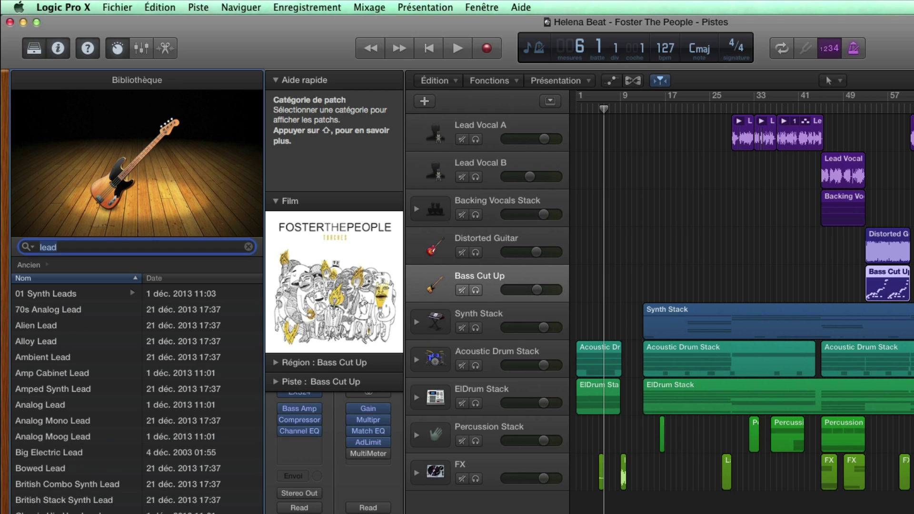
scroll(71, 376, "down", 10)
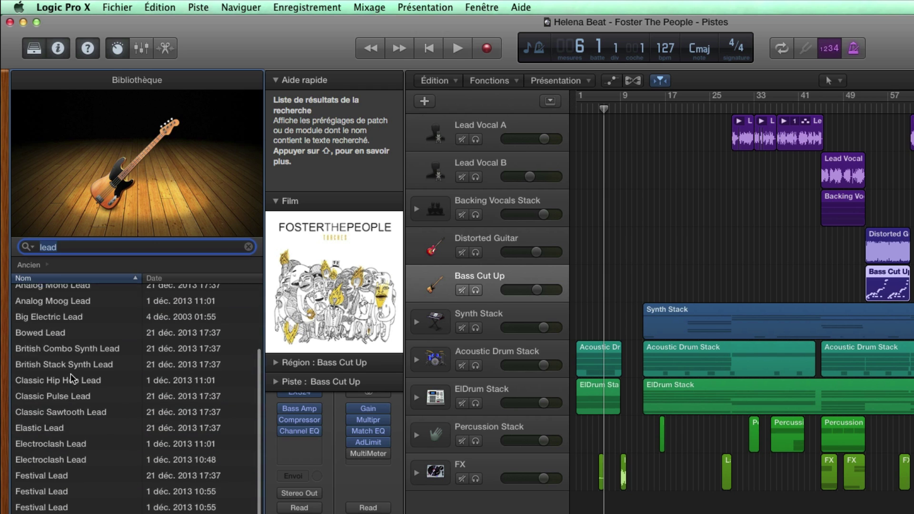
scroll(71, 373, "down", 8)
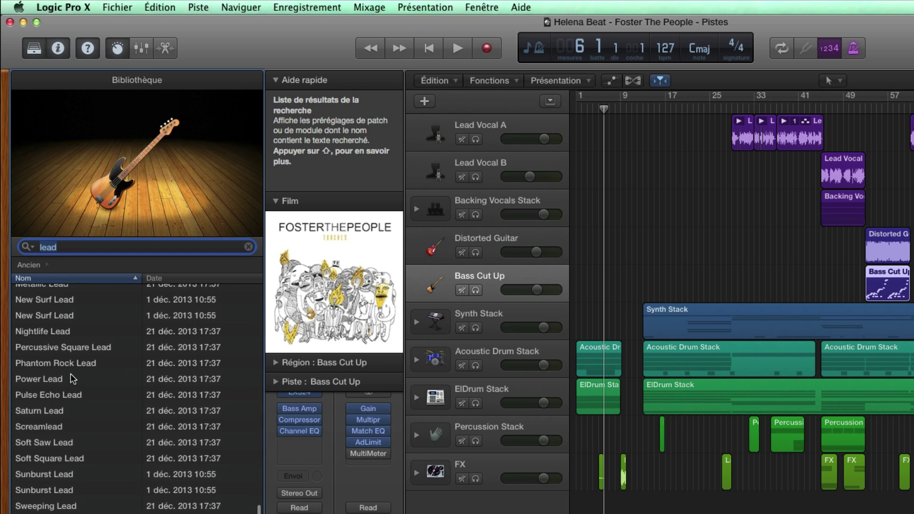
scroll(70, 373, "up", 10)
scroll(70, 373, "up", 5)
scroll(71, 373, "down", 6)
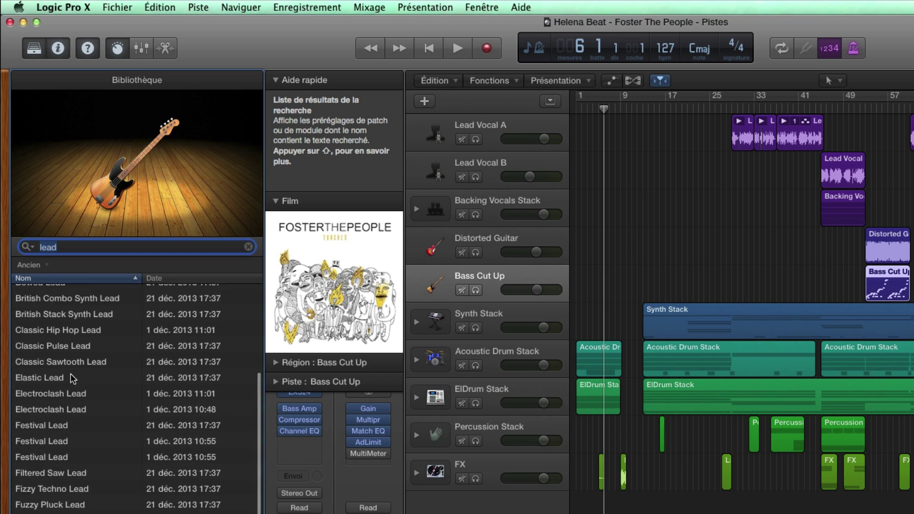
scroll(71, 373, "down", 4)
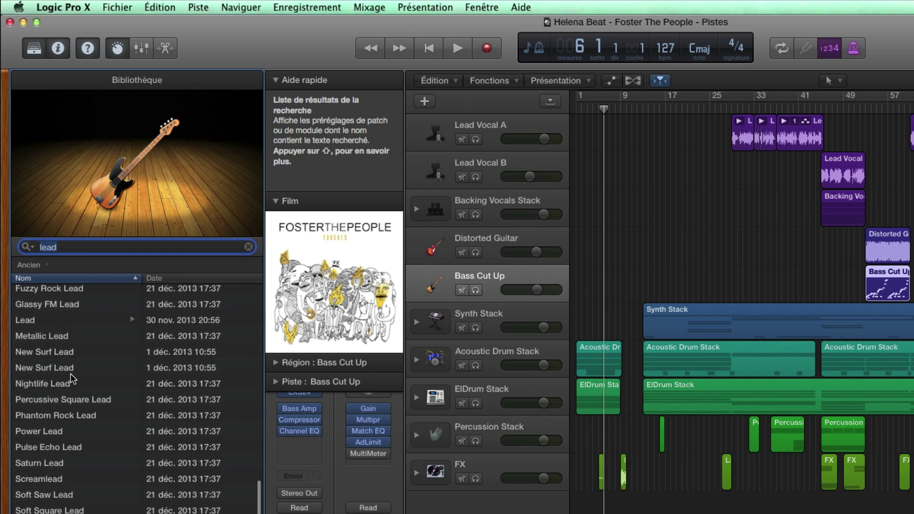
scroll(70, 373, "up", 4)
scroll(71, 373, "up", 4)
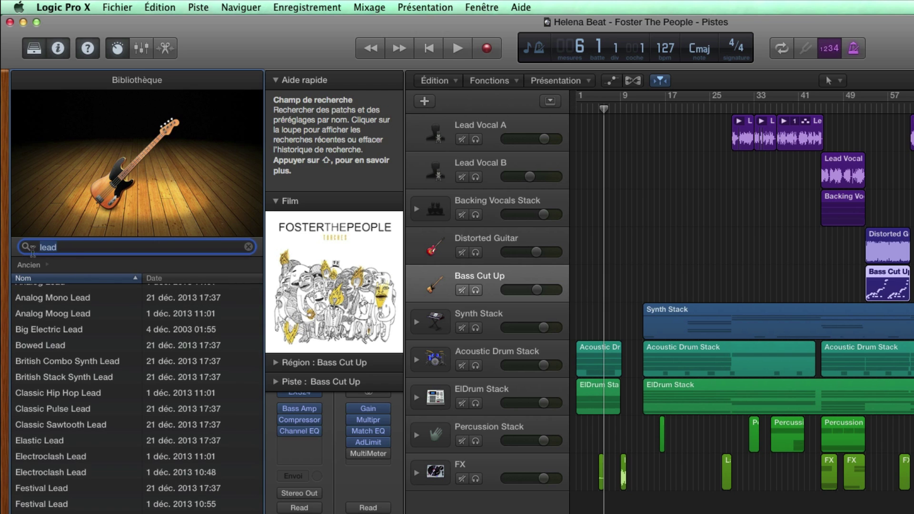
key("super+a")
key("BackSpace")
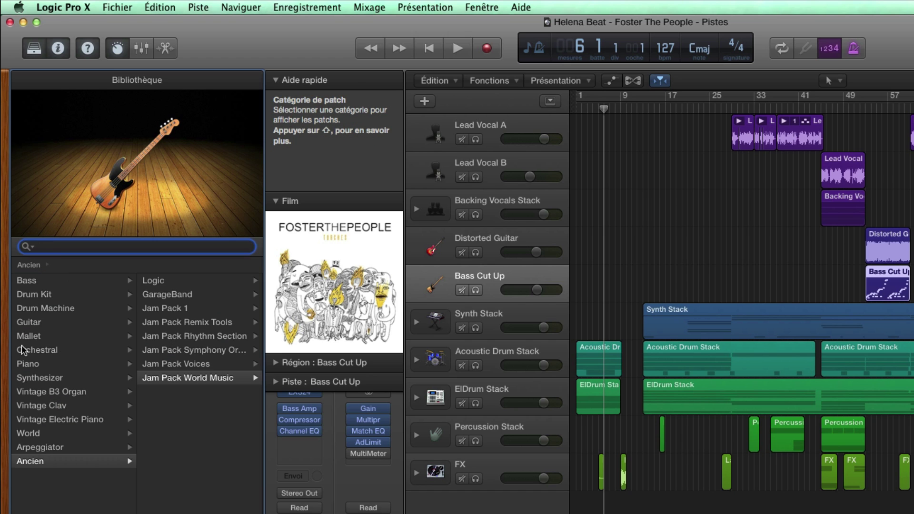
Hide the Library, and toggle the Inspector off and back on.
left_click(34, 48)
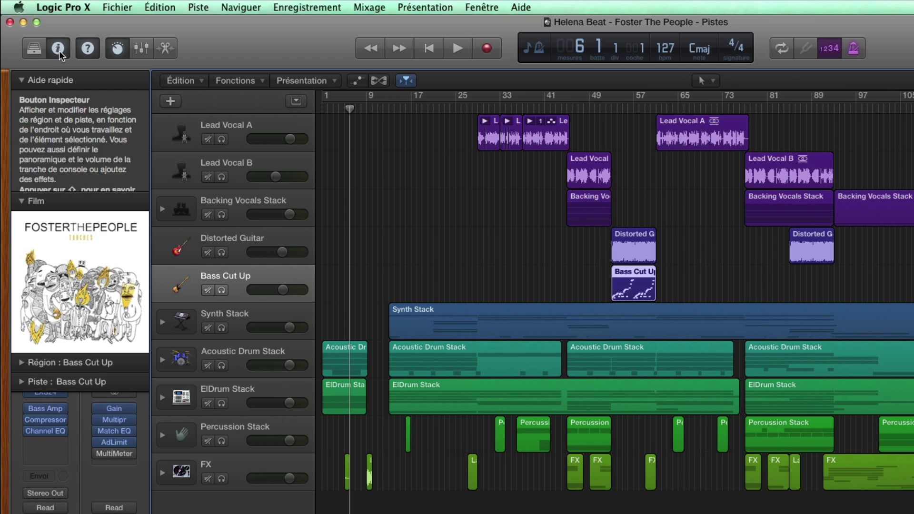
left_click(61, 51)
left_click(61, 50)
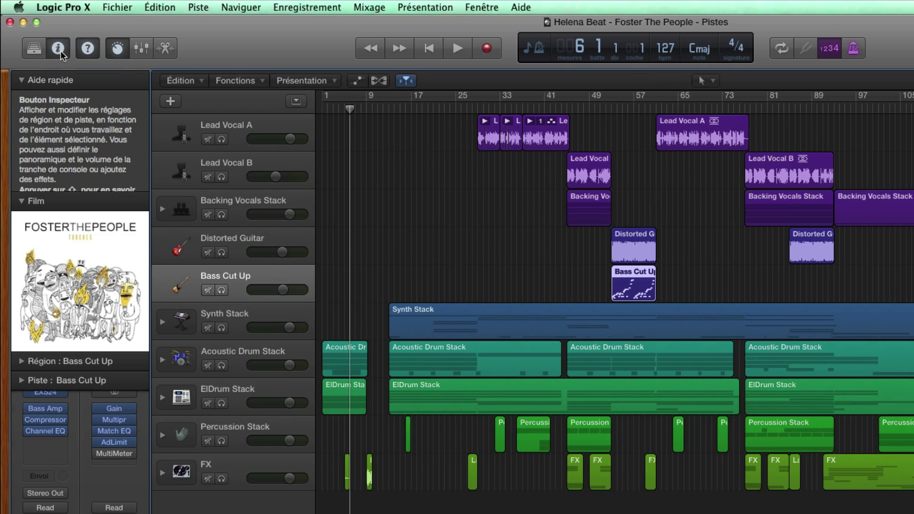
left_click(61, 50)
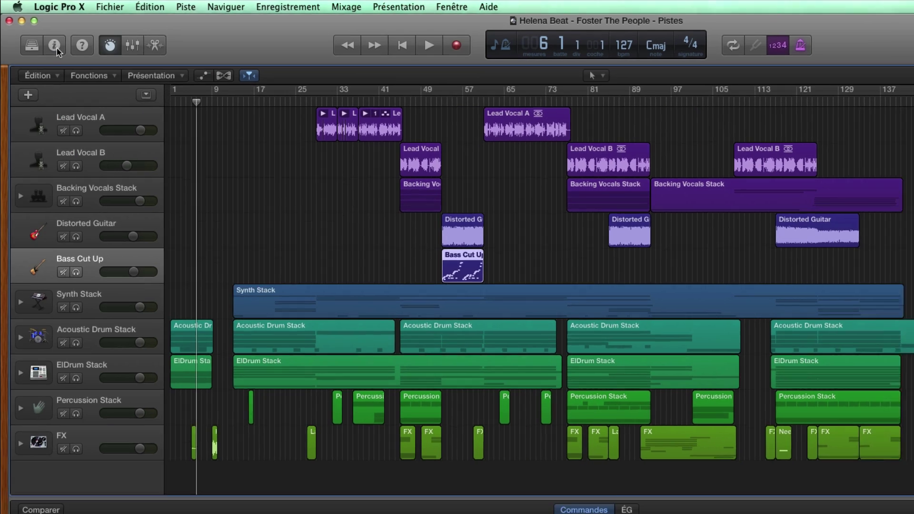
left_click(59, 49)
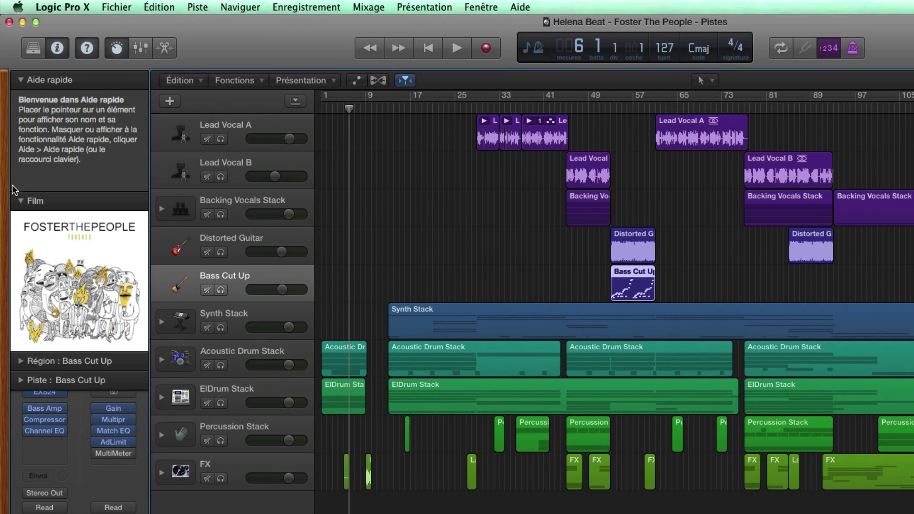
Hide Quick Help and check the region parameters of Bass Cut Up in the Inspector.
left_click(87, 48)
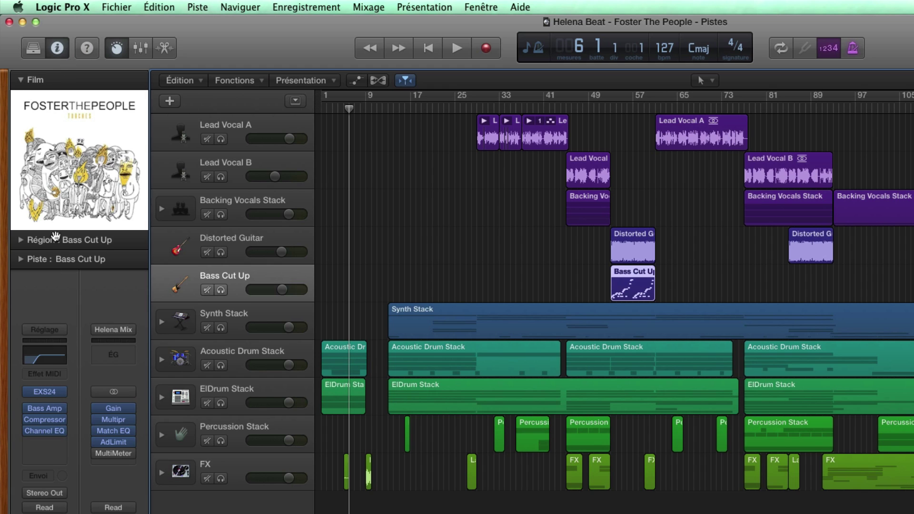
left_click(21, 240)
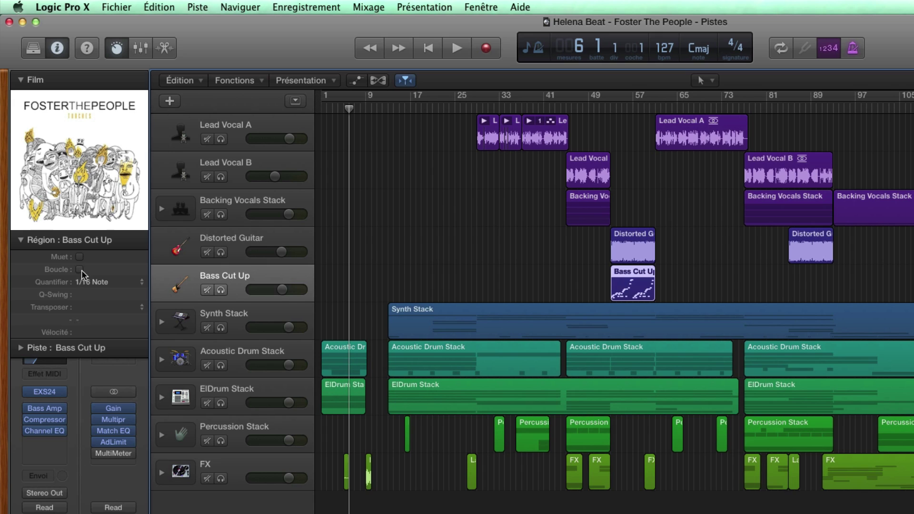
left_click(22, 241)
Check the Bass Cut Up track parameters and its icon choices without changing the icon, and look over its channel strip.
left_click(22, 260)
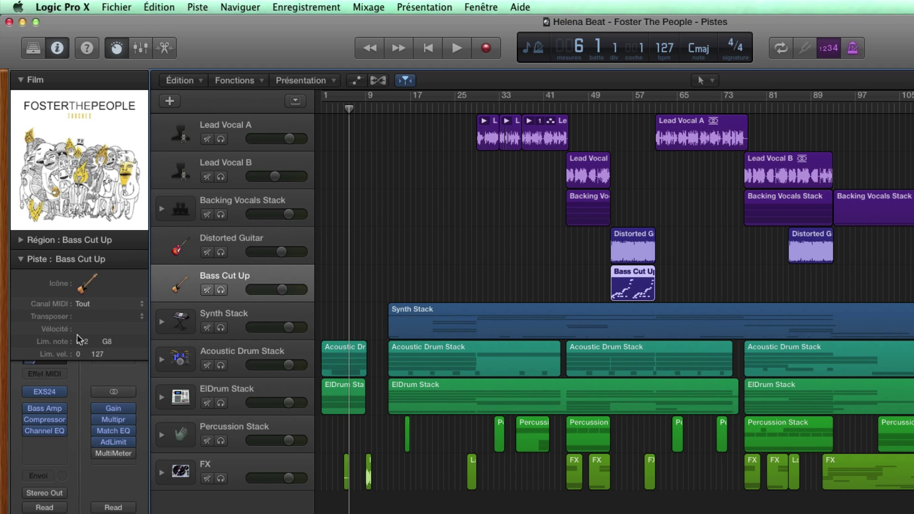
left_click(87, 284)
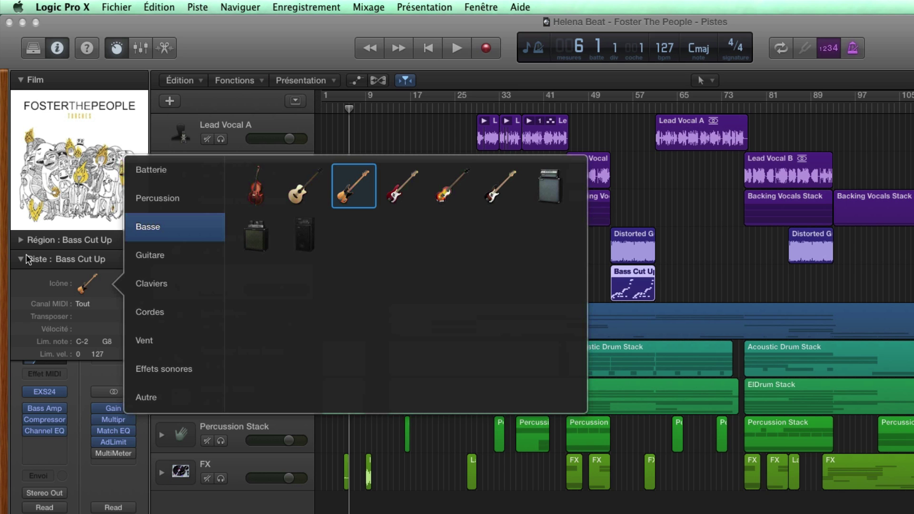
left_click(10, 284)
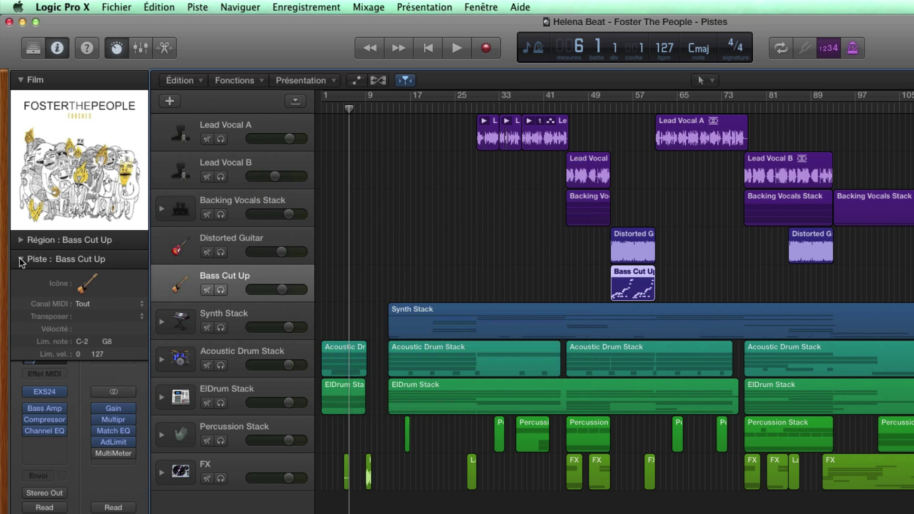
left_click(21, 260)
key("b")
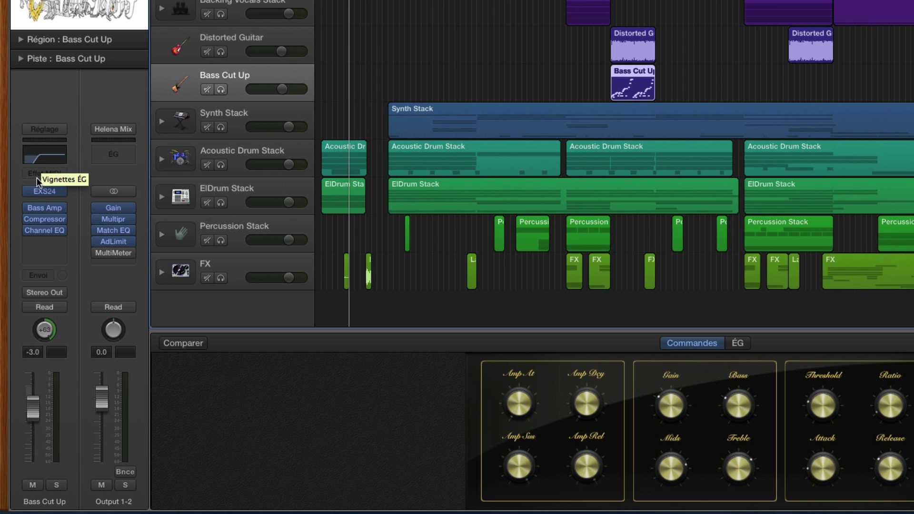
mouse_move(39, 231)
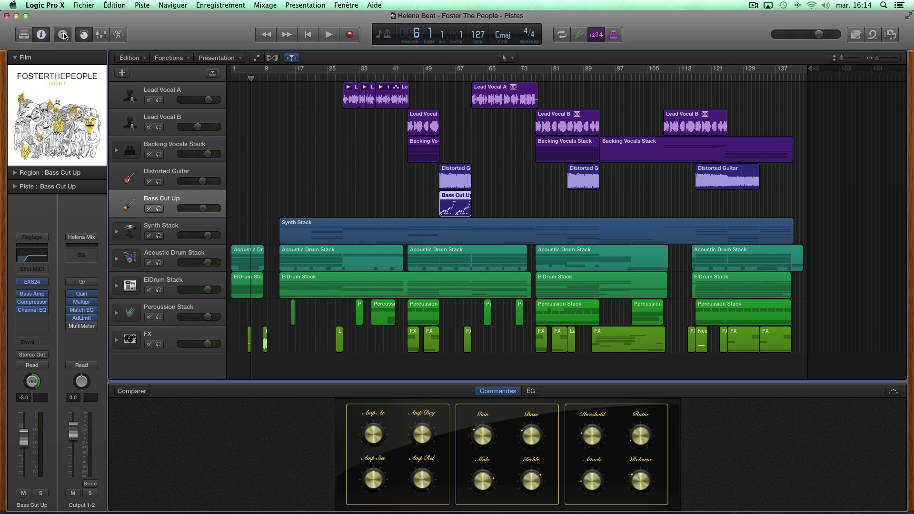
Turn Quick Help back on and select the Percussion, ElDrum, Acoustic Drum and Synth Stack regions one after another.
left_click(63, 35)
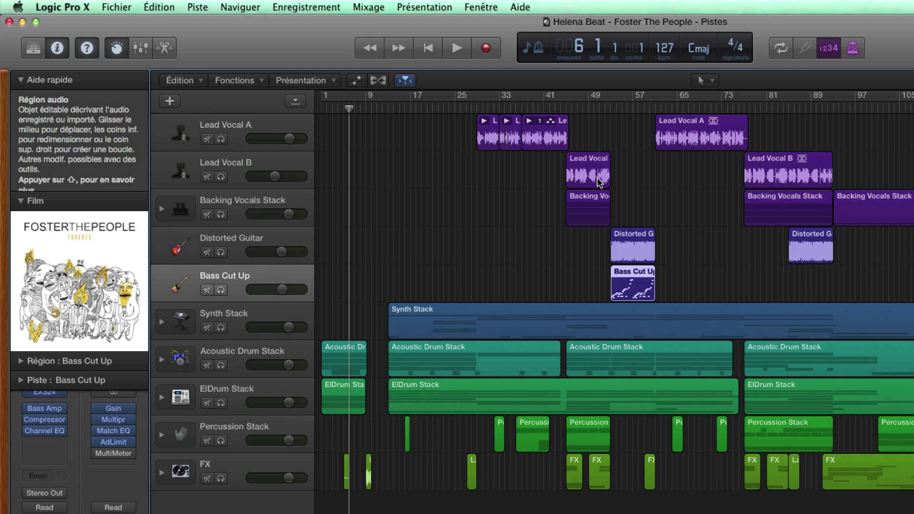
left_click(534, 430)
left_click(525, 393)
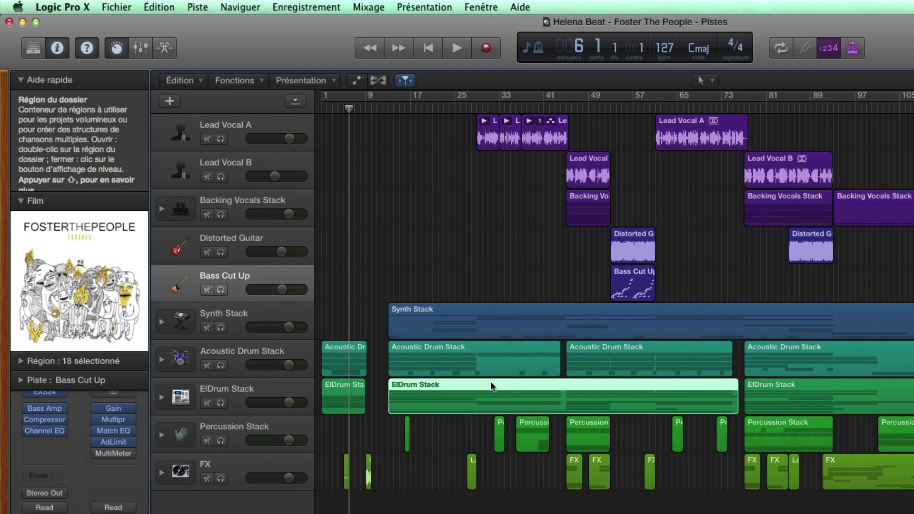
left_click(471, 358)
left_click(472, 330)
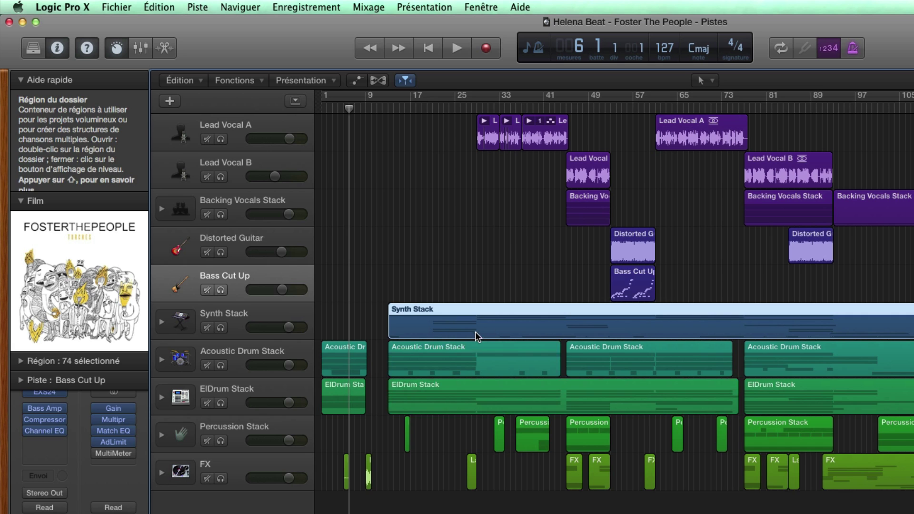
Select the Bass Cut Up and Lead Vocal B regions to consult their Quick Help, and turn Quick Help off.
left_click(628, 285)
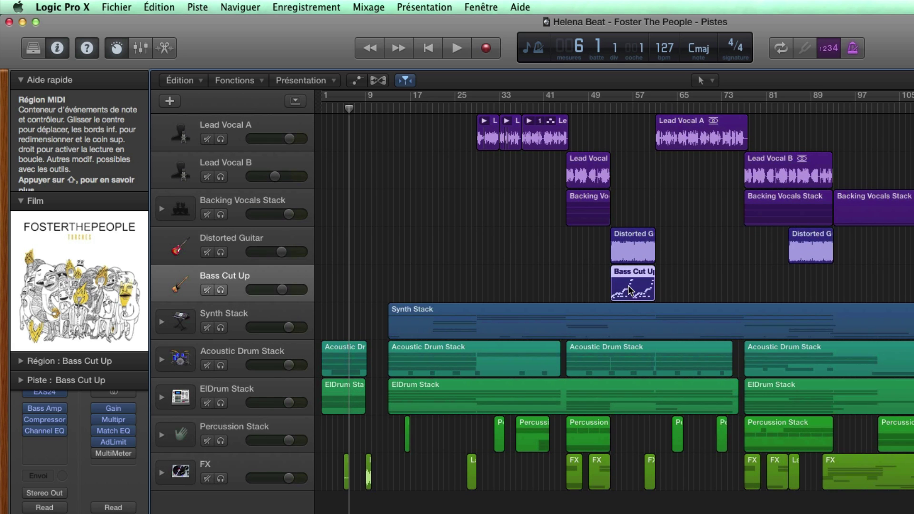
left_click(591, 175)
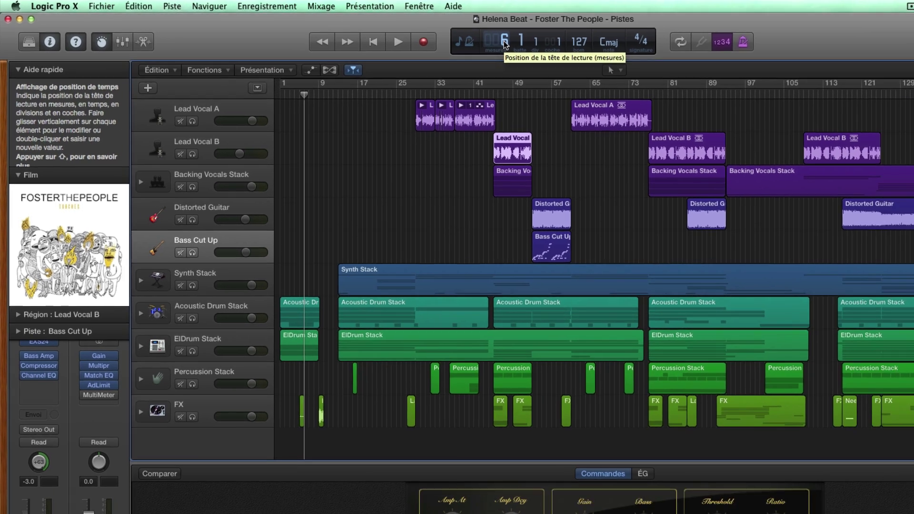
key("b")
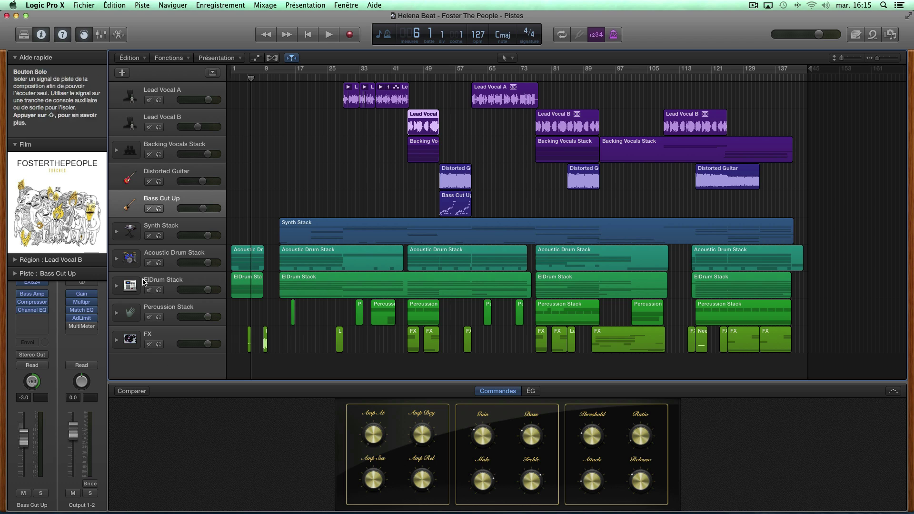
left_click(63, 35)
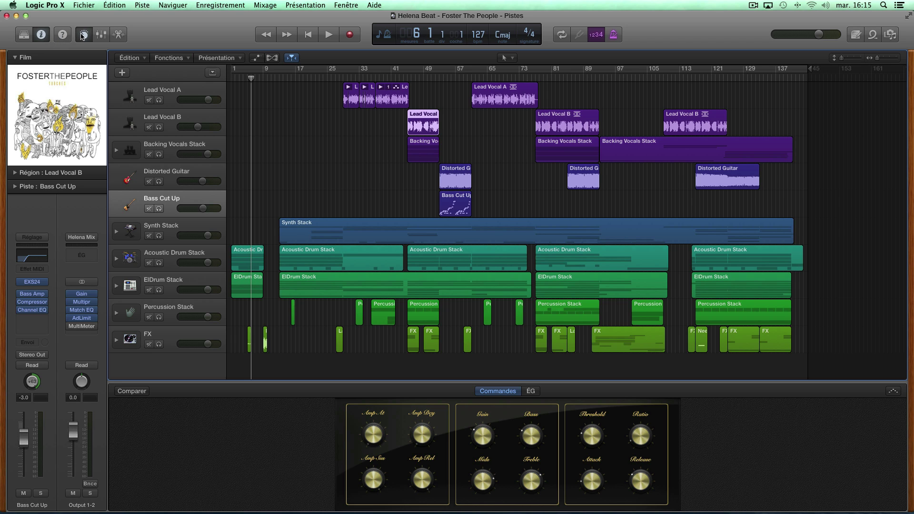
Toggle the Smart Controls off and back on twice.
left_click(83, 35)
left_click(85, 36)
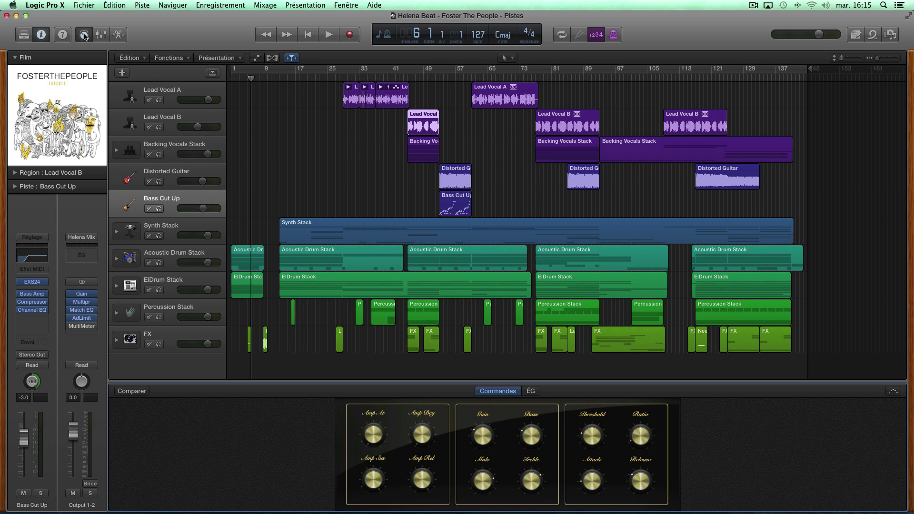
left_click(84, 35)
left_click(84, 35)
Show the Mixer and enlarge it to view the channel strips' EQ, input and audio effect slots.
left_click(101, 34)
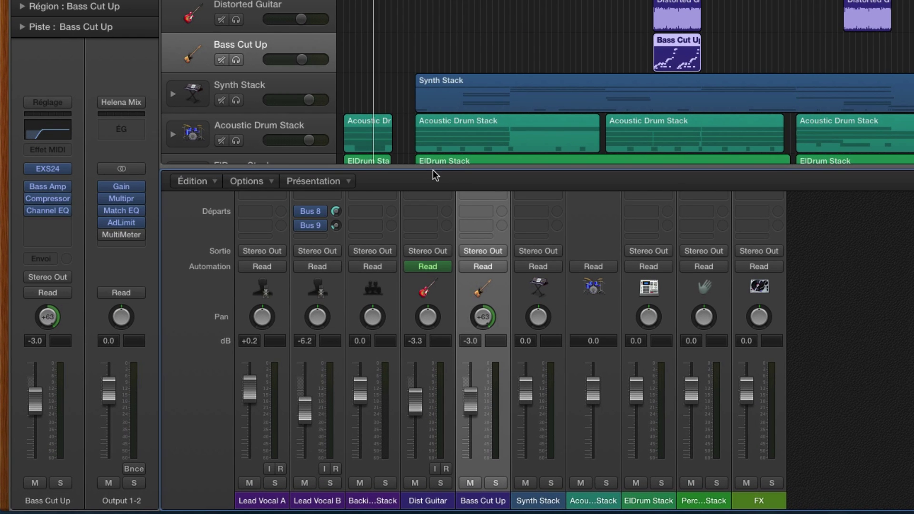
left_click_drag(469, 169, 489, 11)
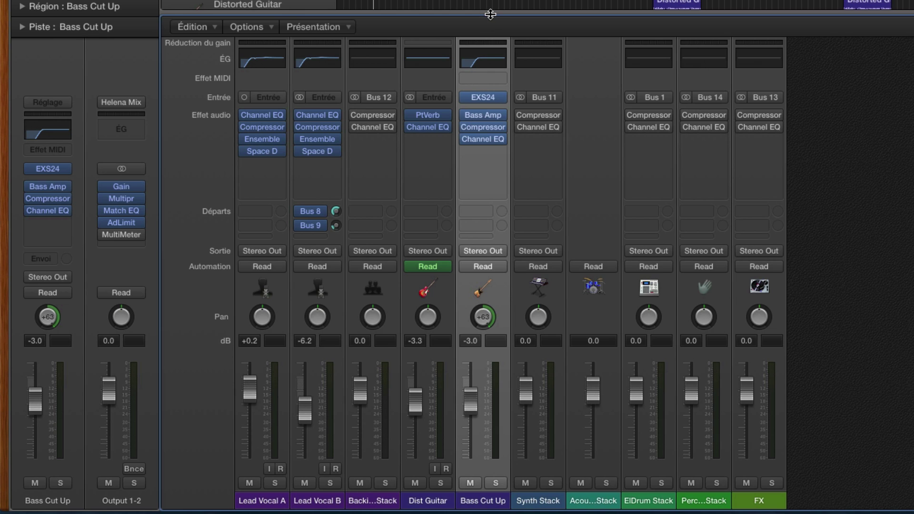
mouse_move(491, 14)
left_mouse_down()
mouse_move(489, 43)
mouse_move(490, 14)
left_mouse_up()
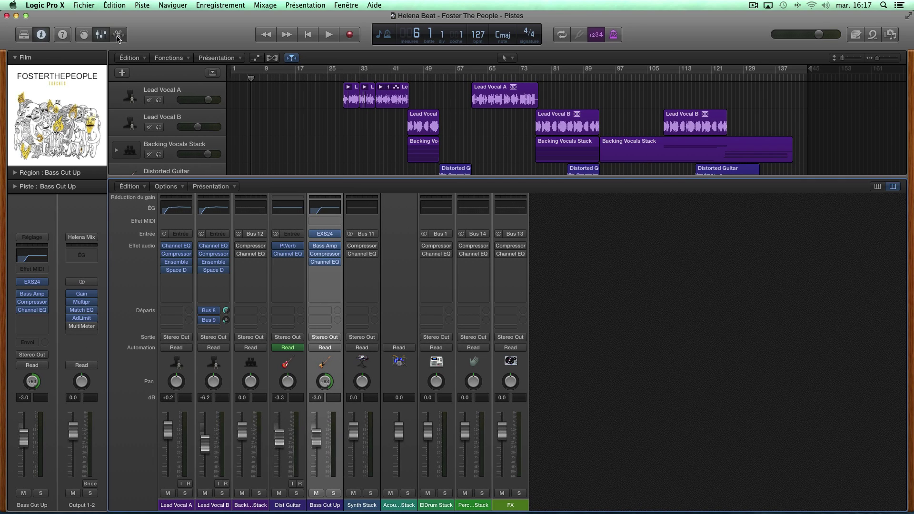
Show the editors and view the first Distorted Guitar audio region, followed by the Bass Cut Up MIDI region.
left_click(118, 36)
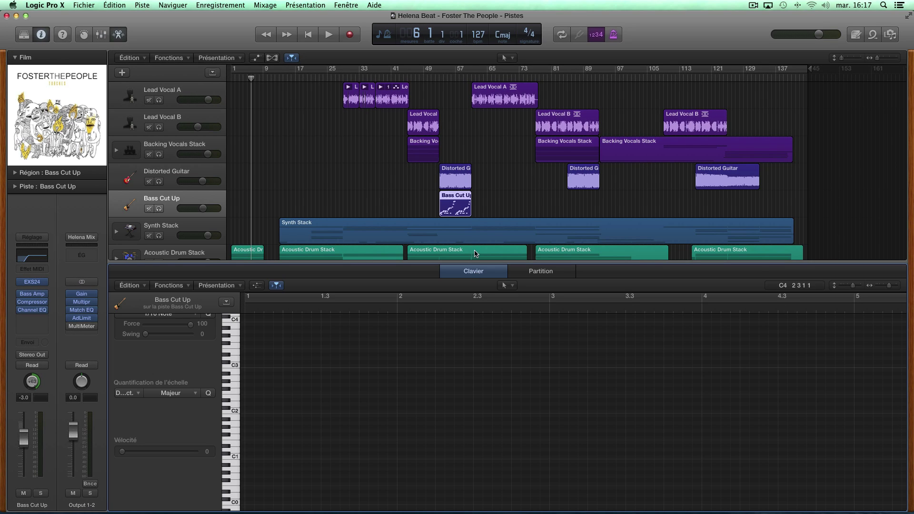
left_click(454, 180)
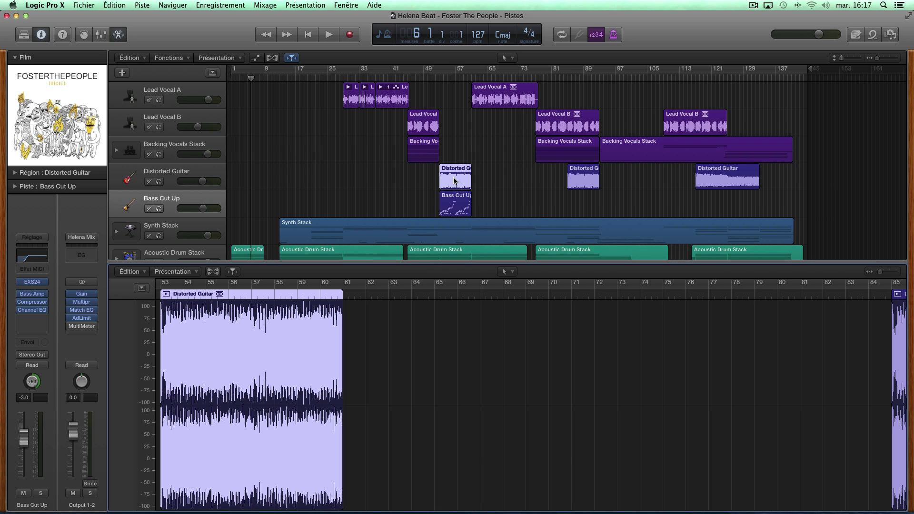
left_click(457, 208)
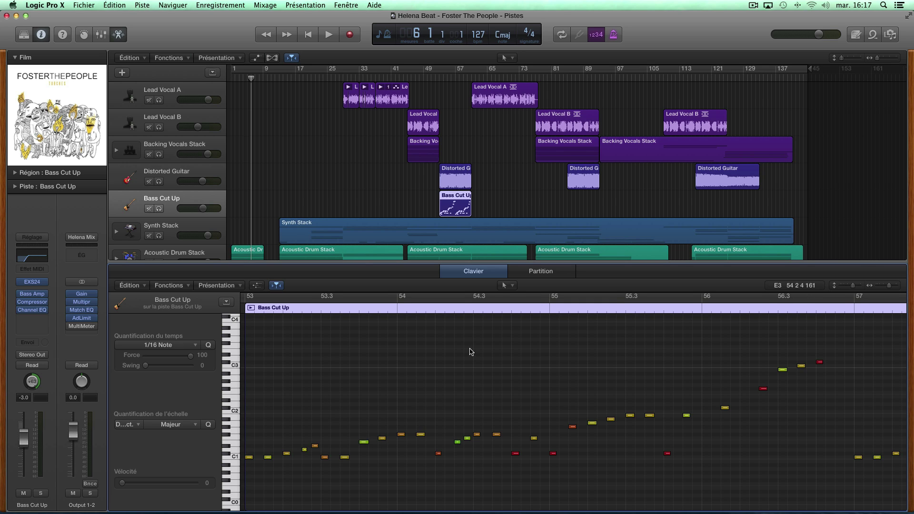
Examine the Bass Cut Up notes in the Piano Roll, view them as a score, and return to the Piano Roll.
scroll(318, 413, "left", 1)
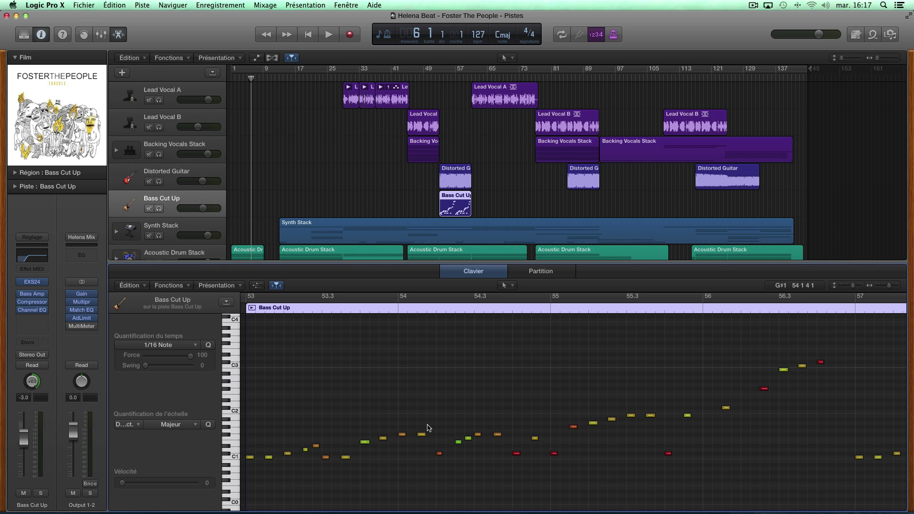
left_click(538, 273)
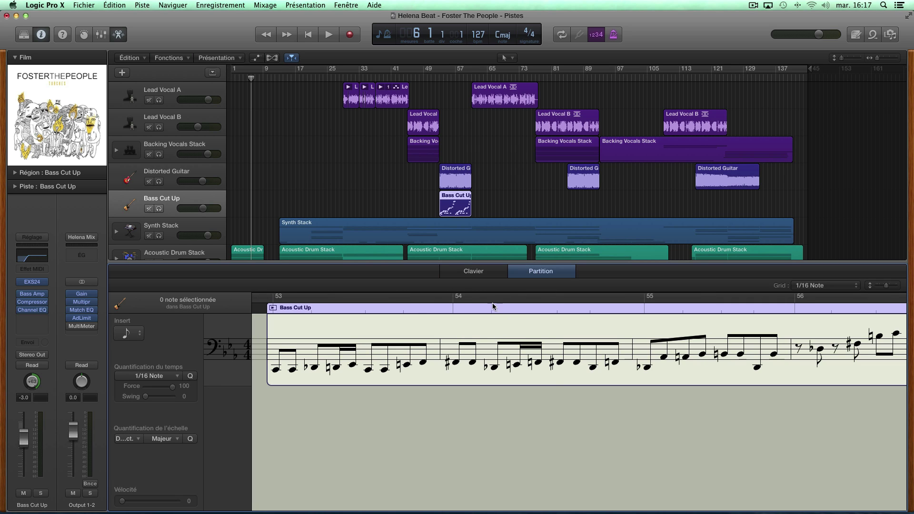
left_click(482, 271)
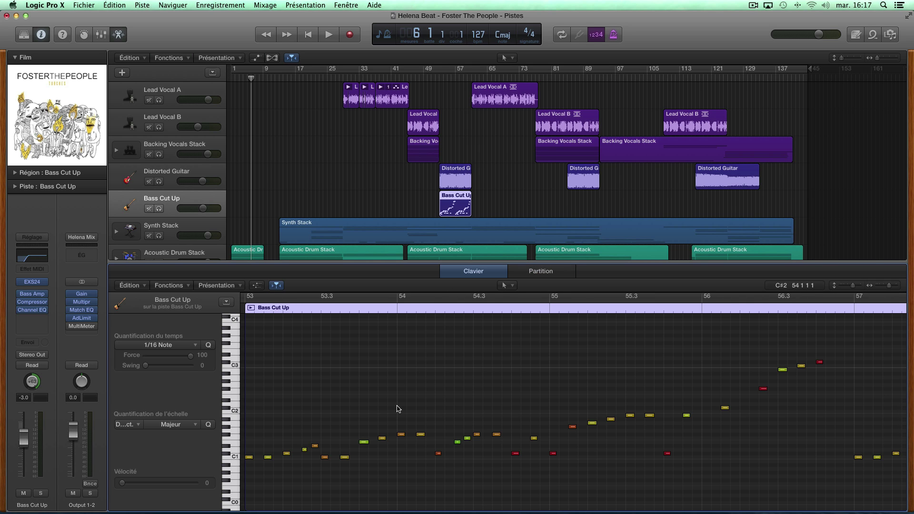
Open the project notes and add the line "test commentaires" below the copyright text.
left_click(851, 36)
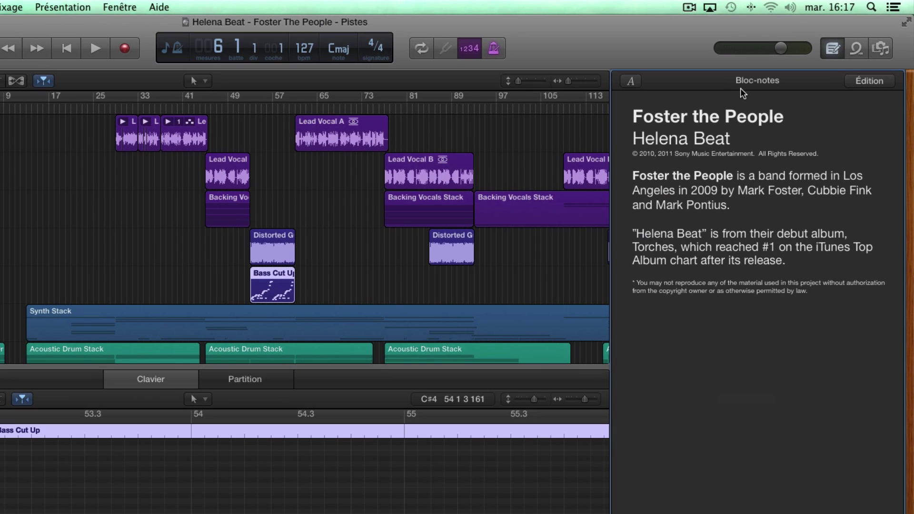
left_click(866, 81)
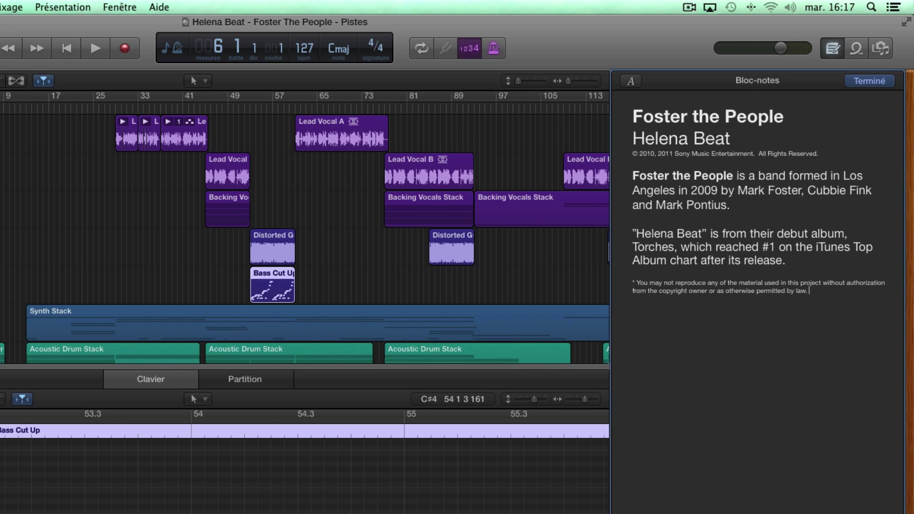
key("Return")
type("test commentaires")
left_click(859, 82)
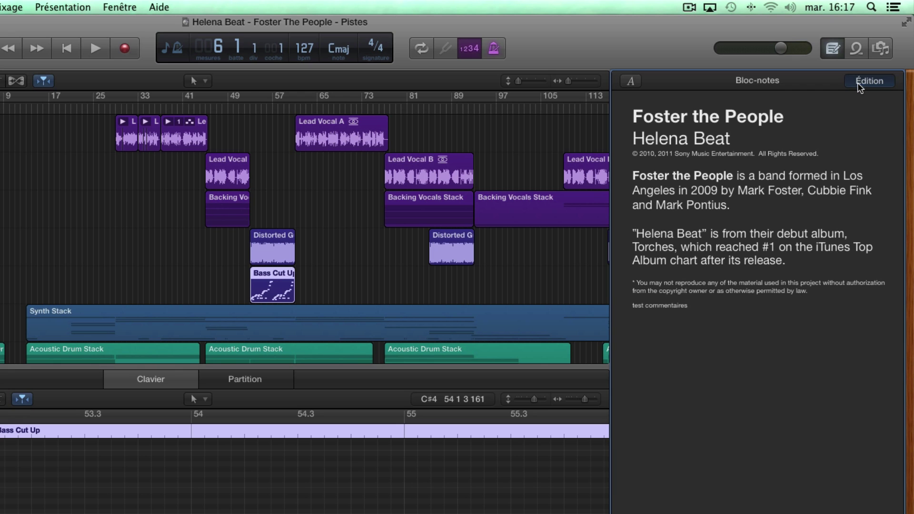
Open the Loop Browser and compare its column view with its button view, ending on the button view.
left_click(855, 49)
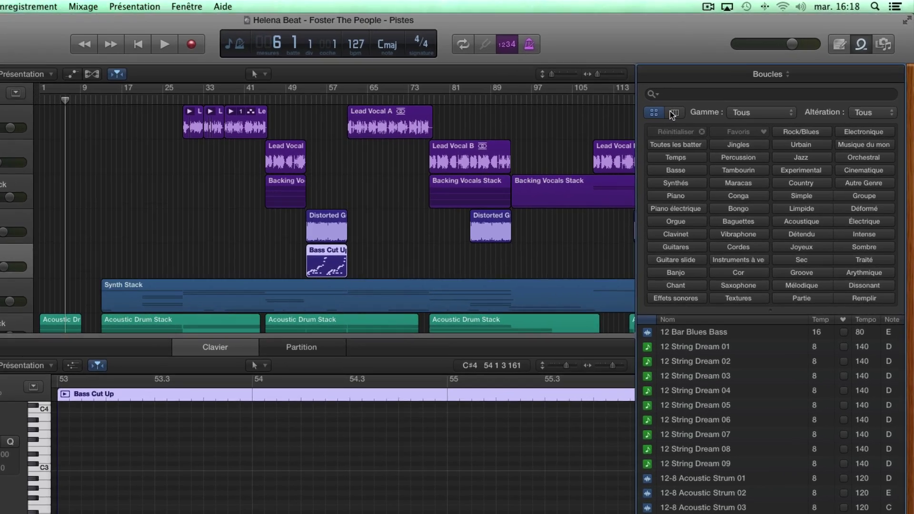
left_click(671, 112)
left_click(659, 113)
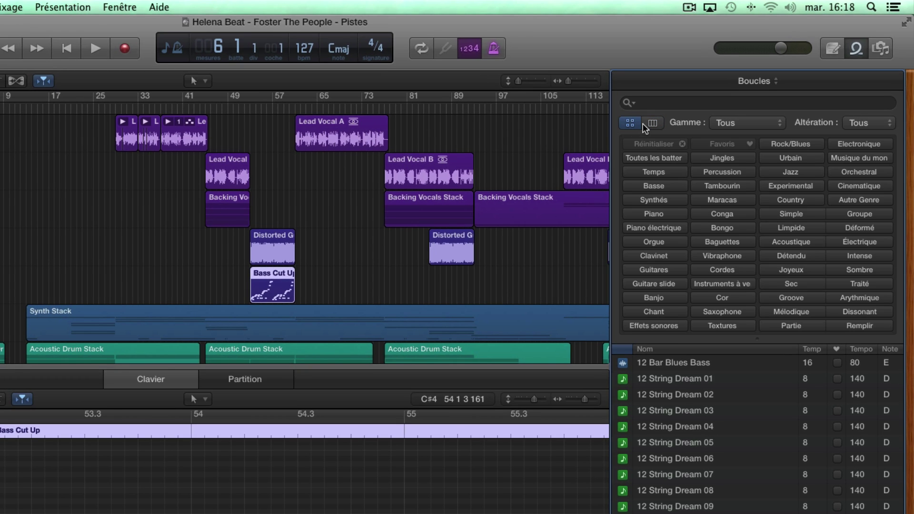
left_click(653, 123)
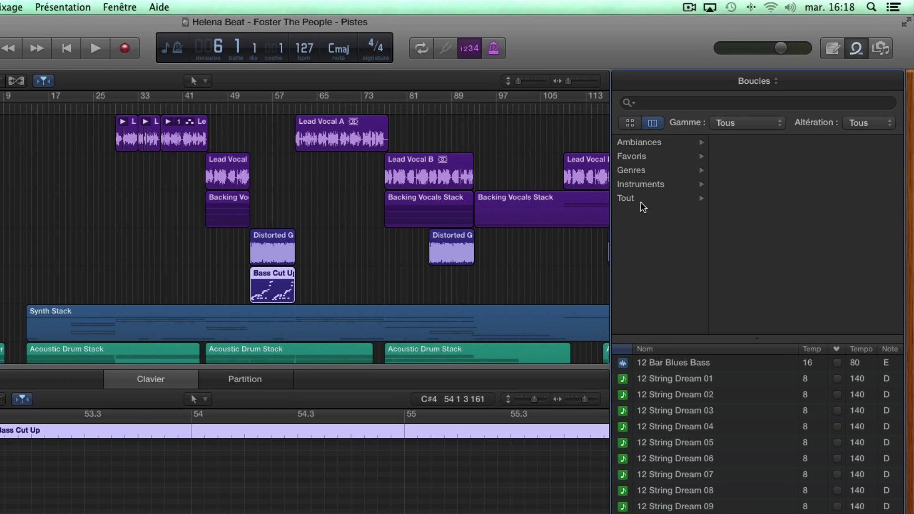
left_click(630, 123)
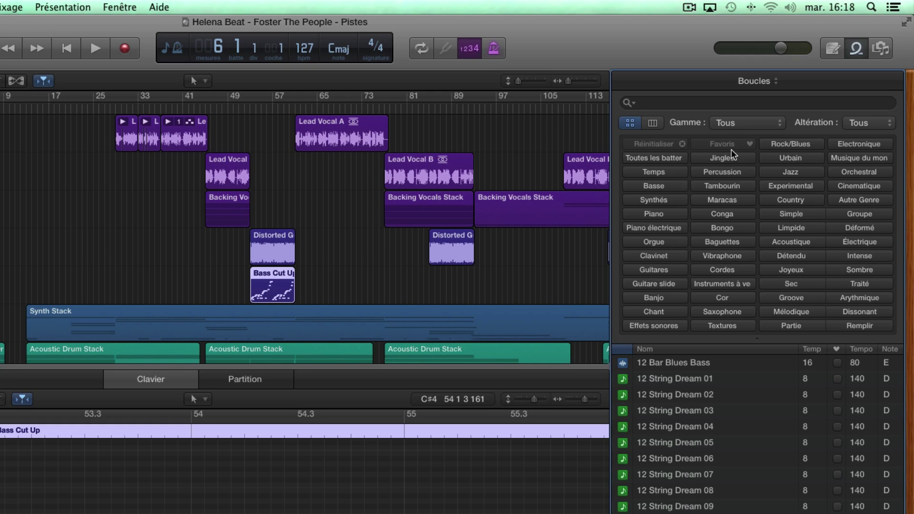
Filter the loops by Basse and Acoustique, browse the matching loops, and clear the filters.
left_click(656, 184)
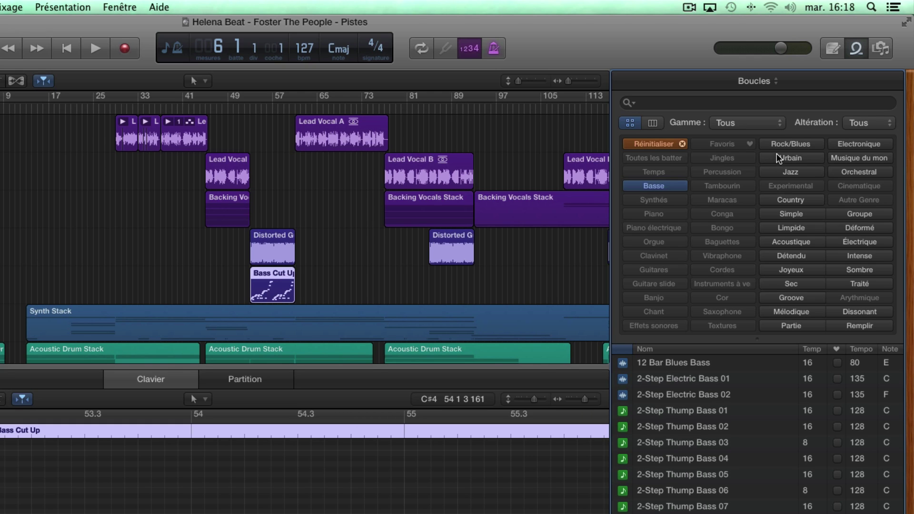
left_click(783, 241)
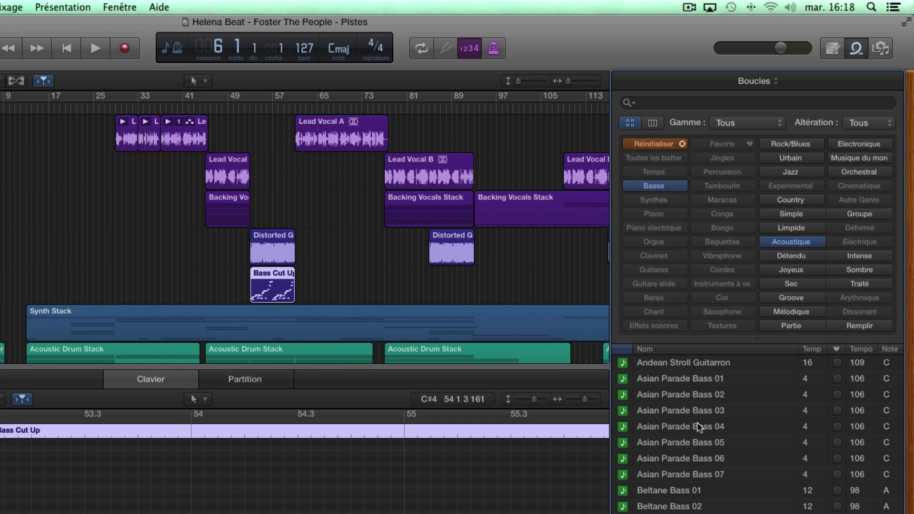
scroll(678, 440, "down", 5)
scroll(697, 446, "up", 5)
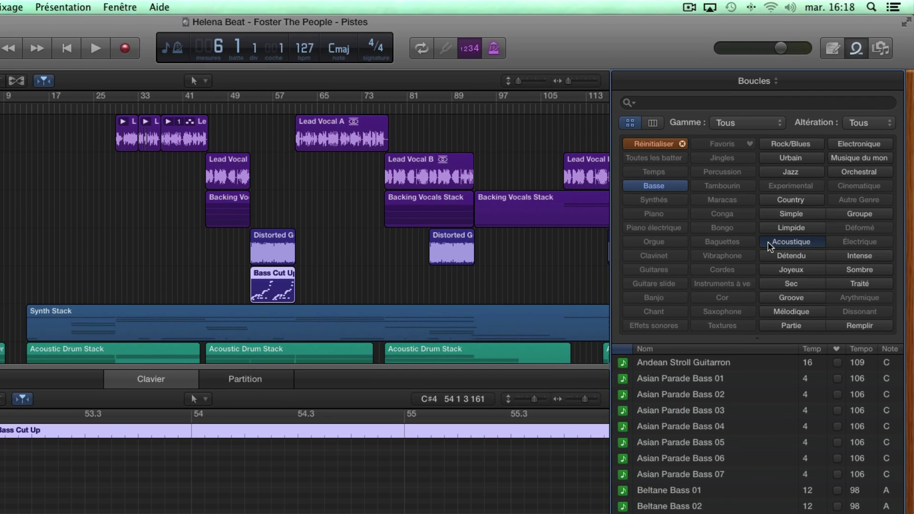
left_click(653, 187)
left_click(653, 187)
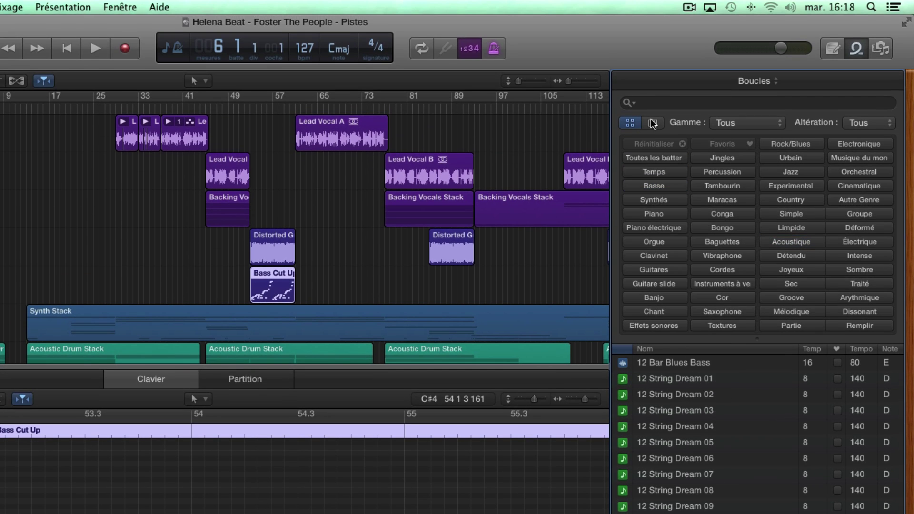
Search the loops for "bass" and "basse", browse the matches, and clear the search.
left_click(656, 103)
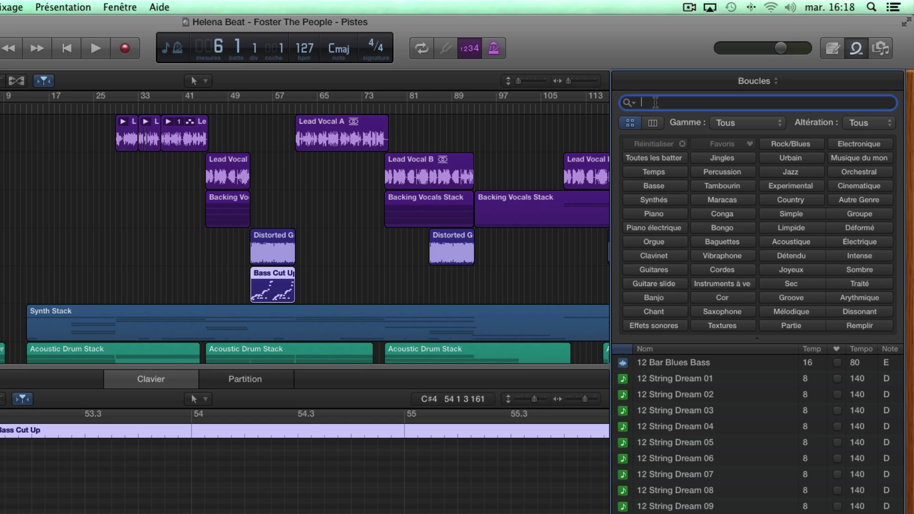
type("bass")
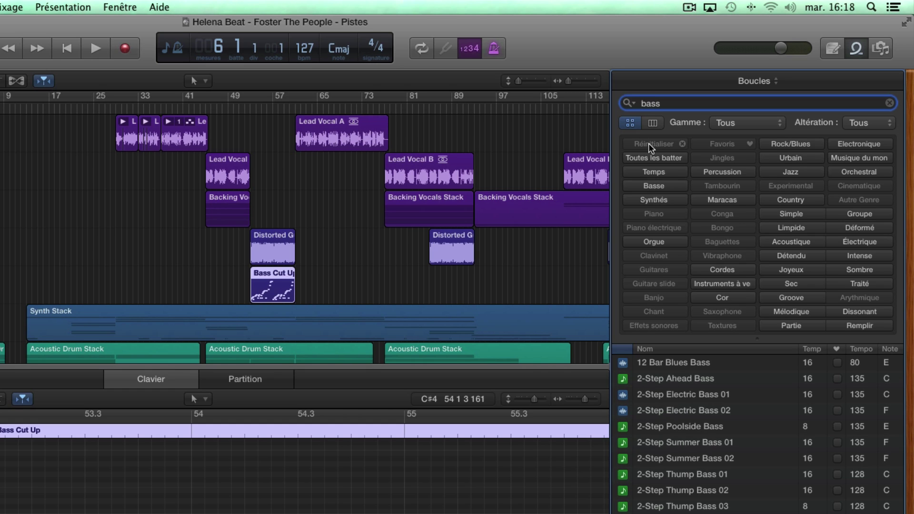
type("e")
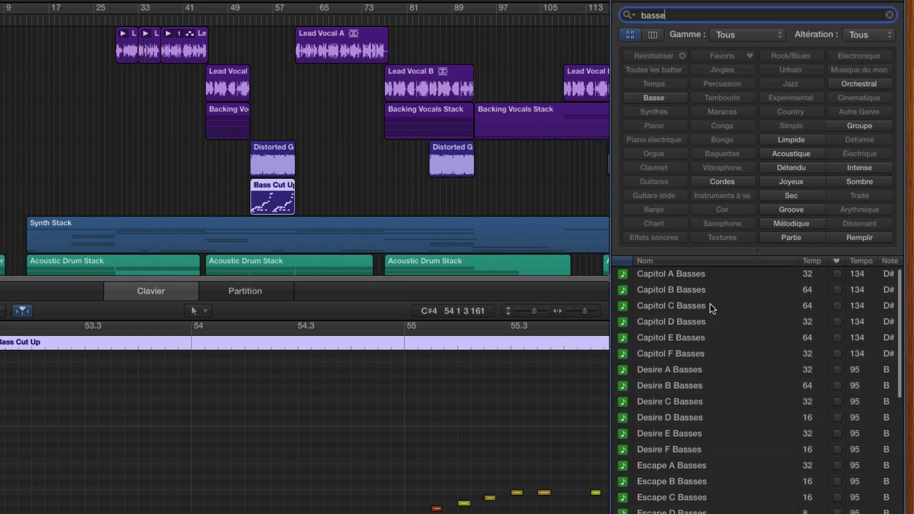
scroll(727, 343, "down", 15)
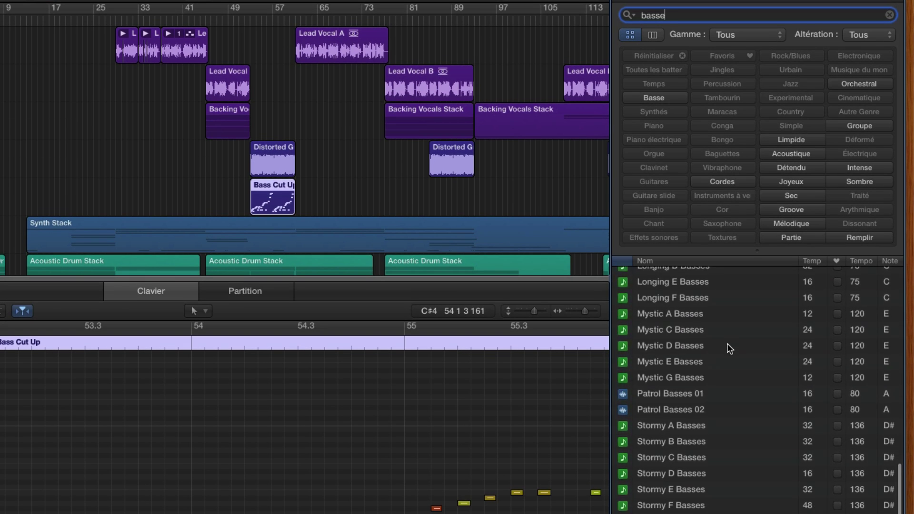
scroll(726, 344, "up", 15)
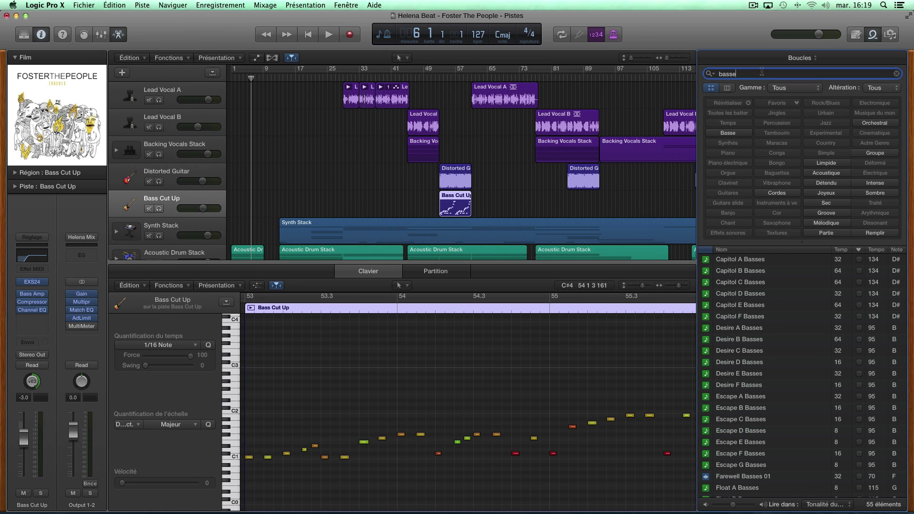
double_click(740, 73)
key("BackSpace")
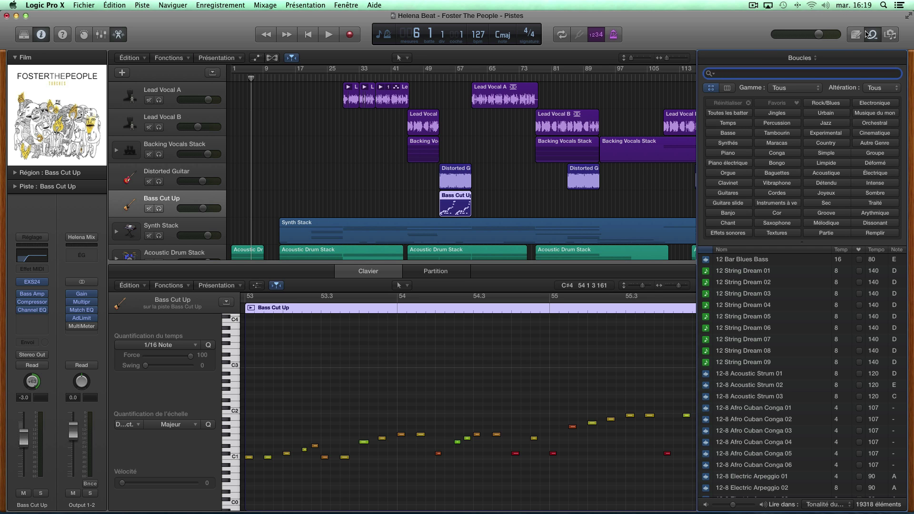
Look over the Media browser's audio sources, and hide the browser, the editors and the Inspector.
left_click(890, 35)
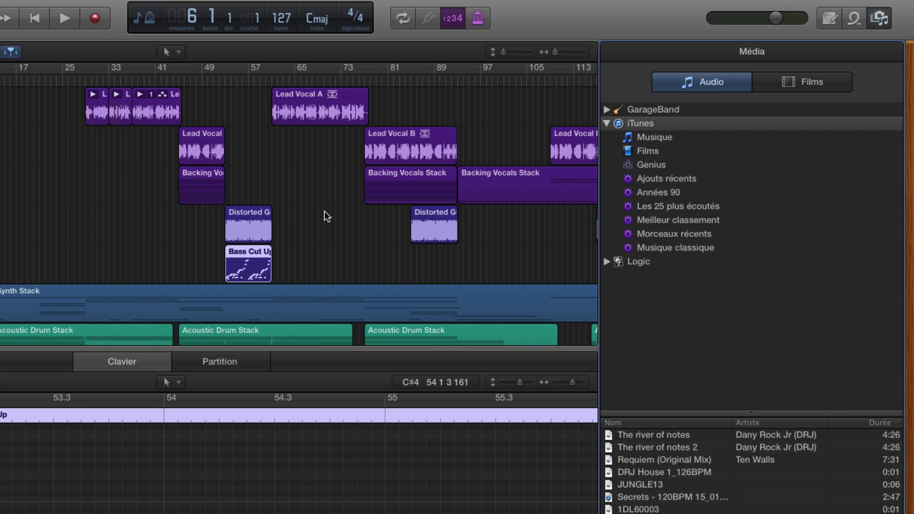
left_click(879, 19)
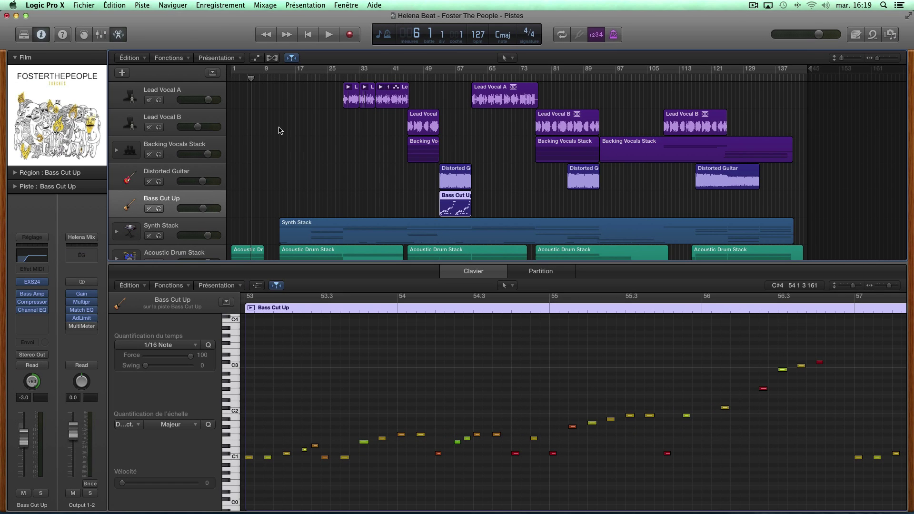
left_click(118, 34)
left_click(42, 34)
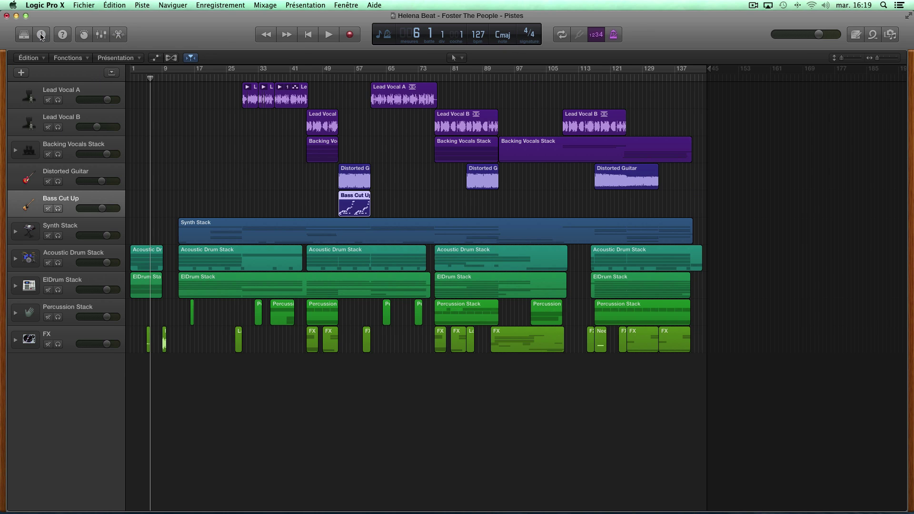